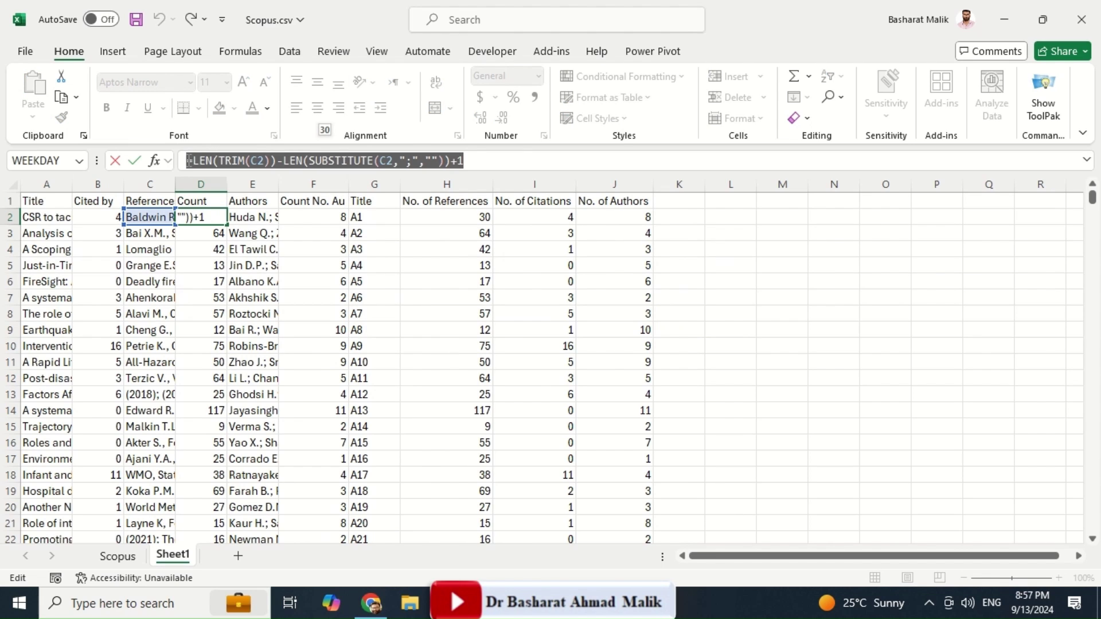
key(Return)
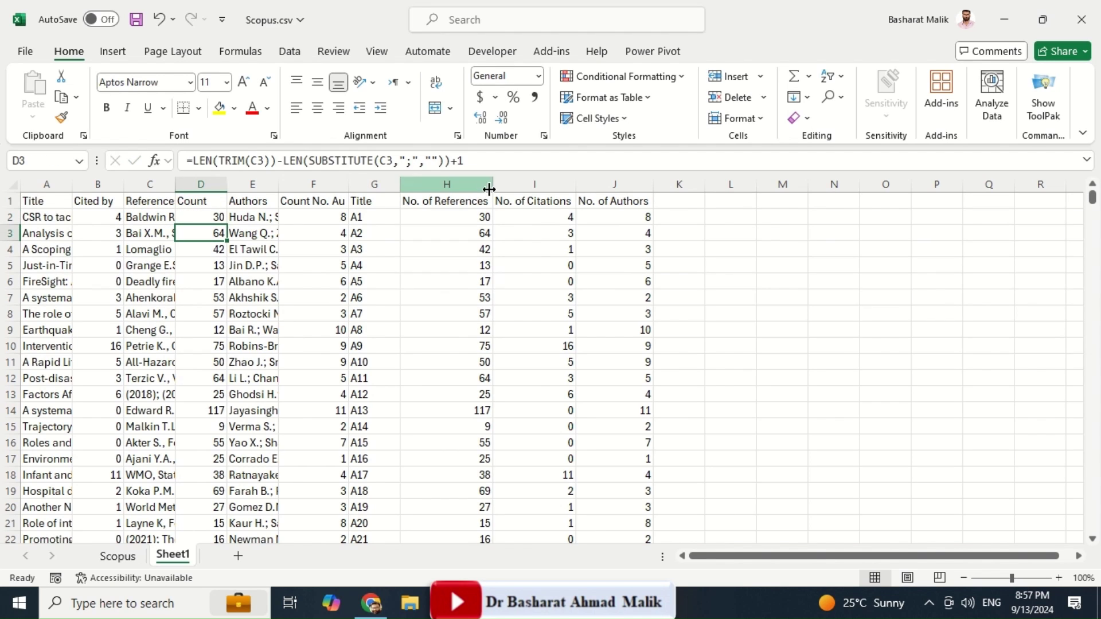
click(451, 205)
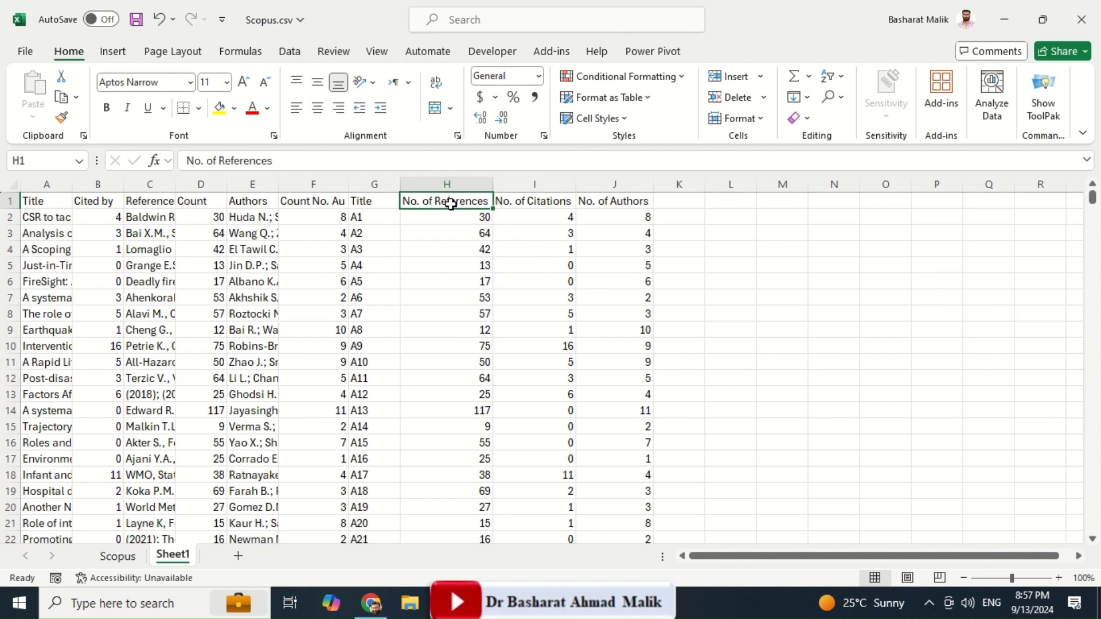
click(540, 201)
click(624, 203)
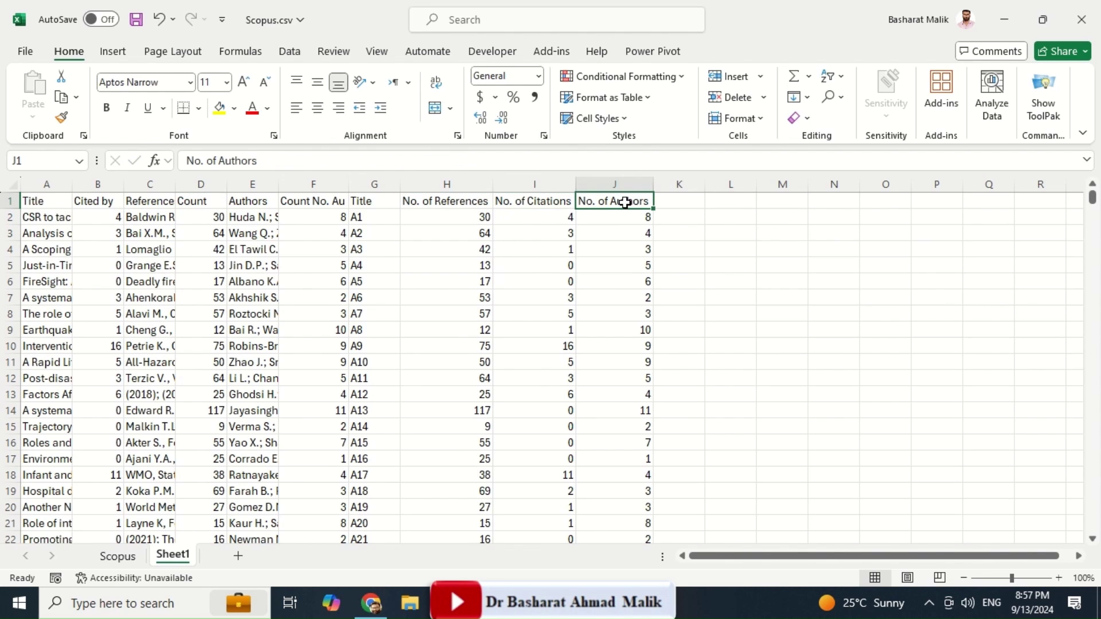
Step: Copy all data rows of the No. of References, No. of Citations and No. of Authors columns, without the headers
click(476, 218)
key(shift+Right)
key(shift+Right)
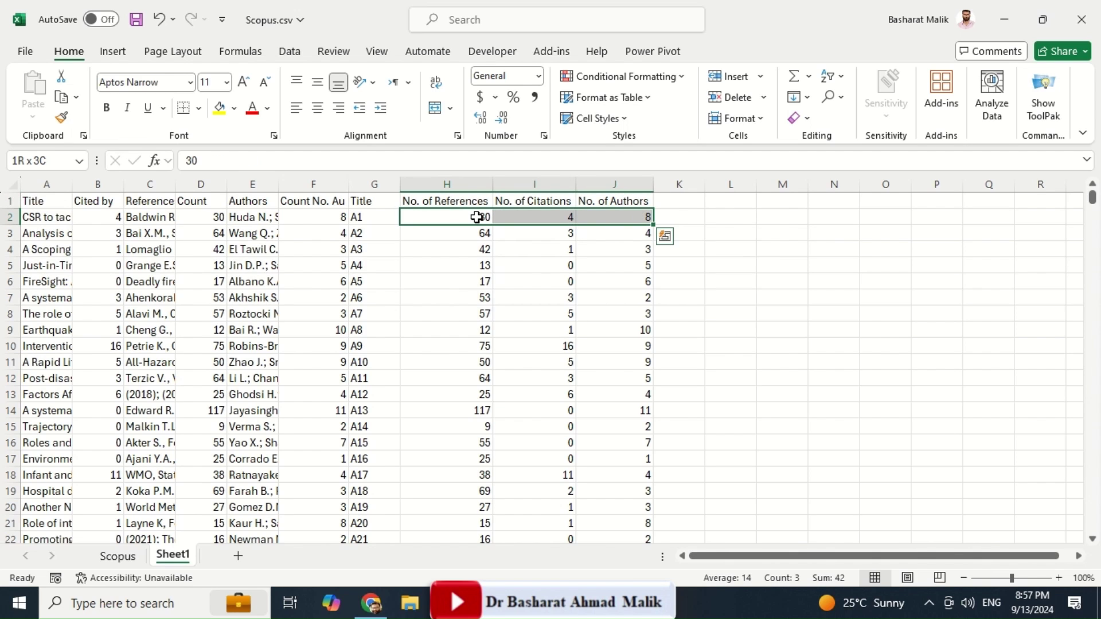
key(ctrl+shift+Down)
key(ctrl+c)
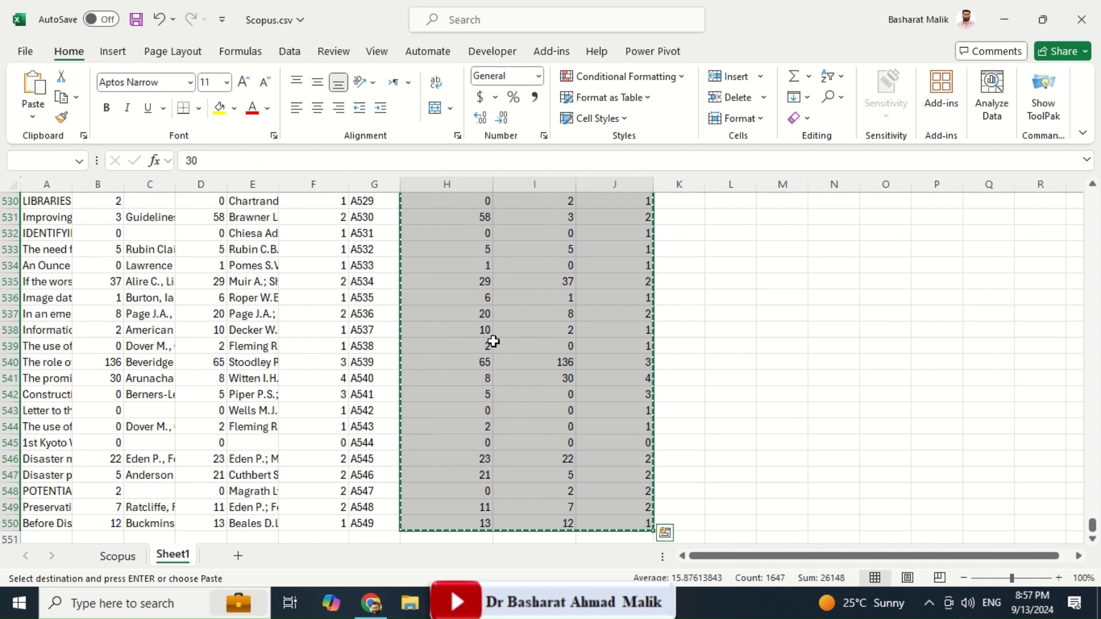
Step: Switch to jamovi and paste the copied data into the empty spreadsheet, starting at the first row of column A
key(alt+Tab)
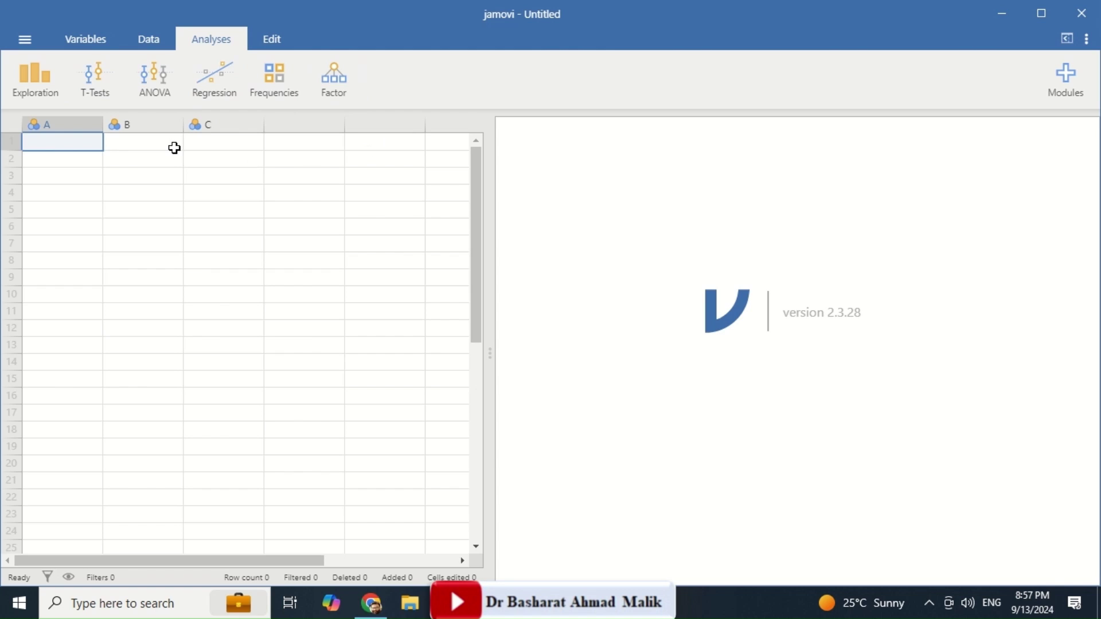
click(23, 42)
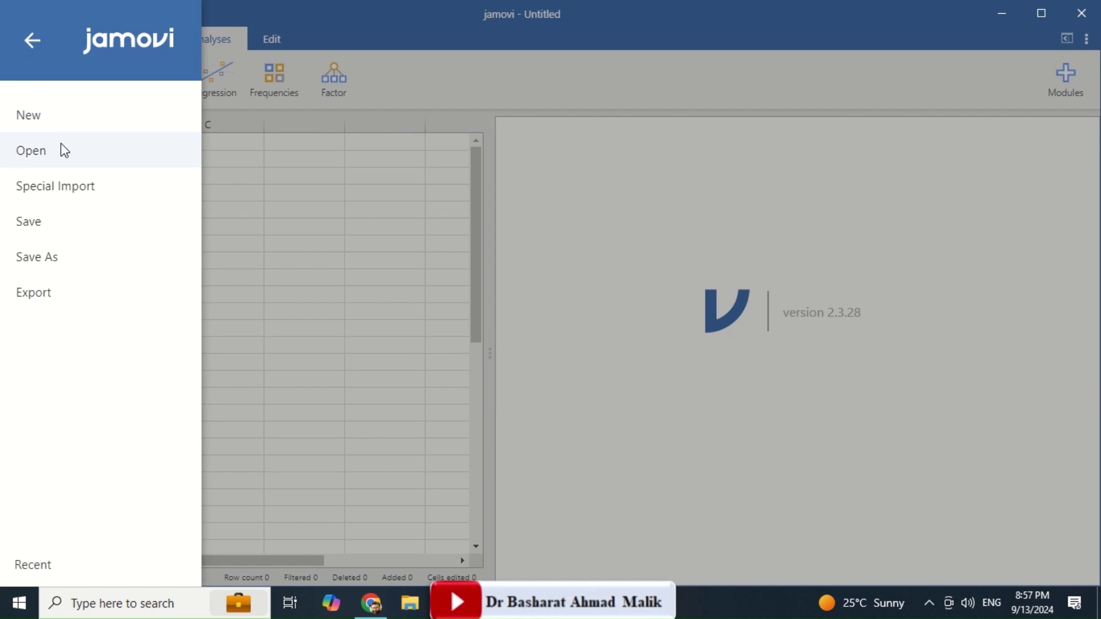
click(251, 192)
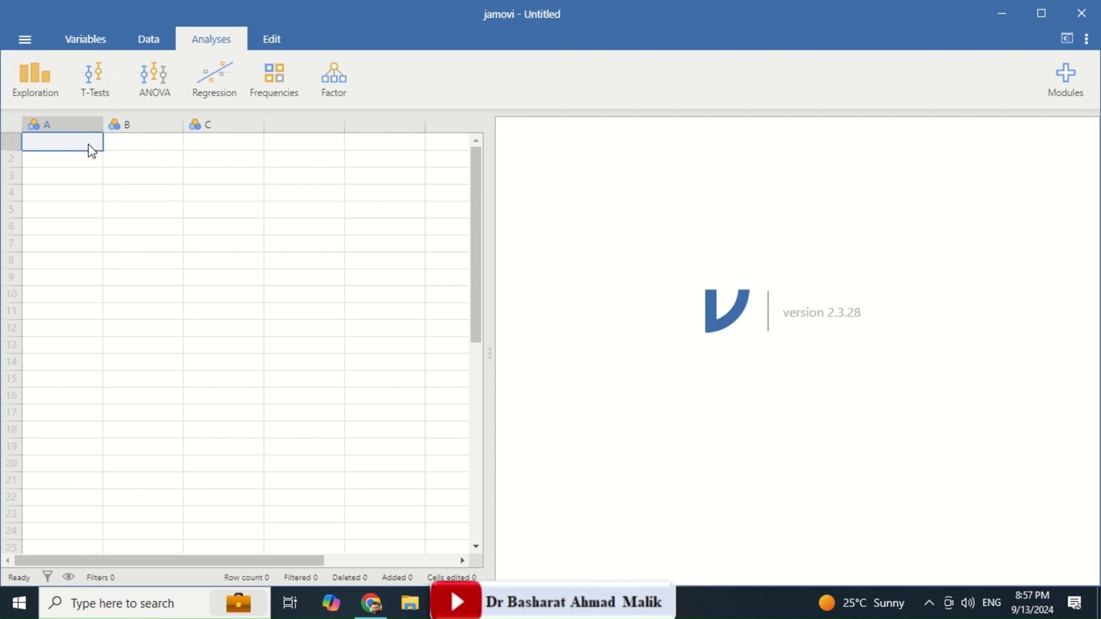
key(ctrl+v)
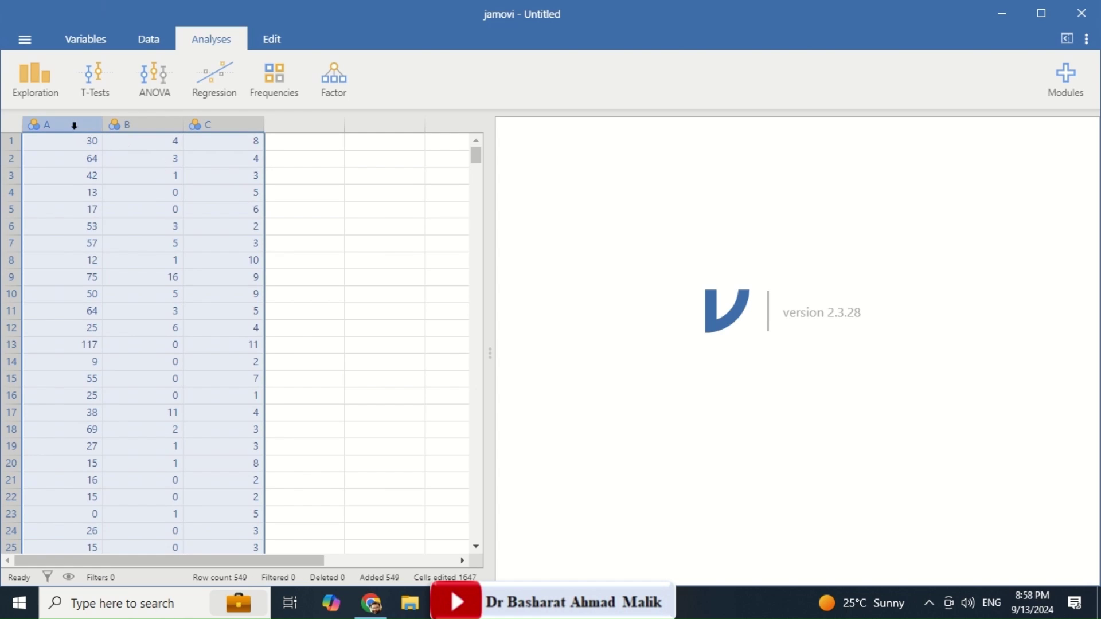
Step: Rename variable A to "No. References" and set its measure type to Continuous
click(70, 122)
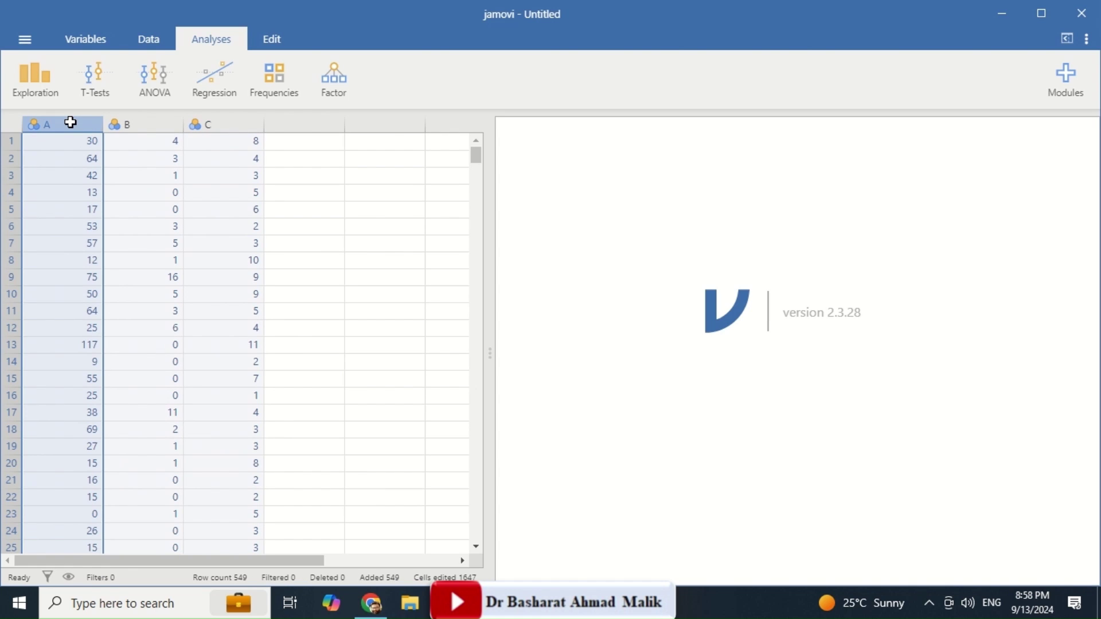
double_click(69, 122)
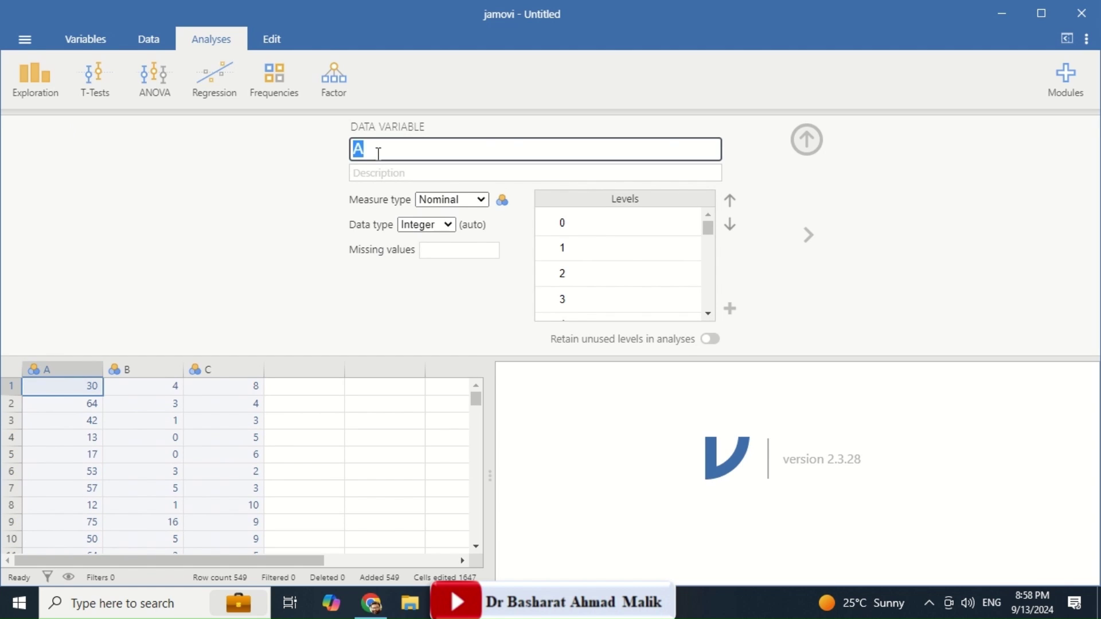
text(No. References)
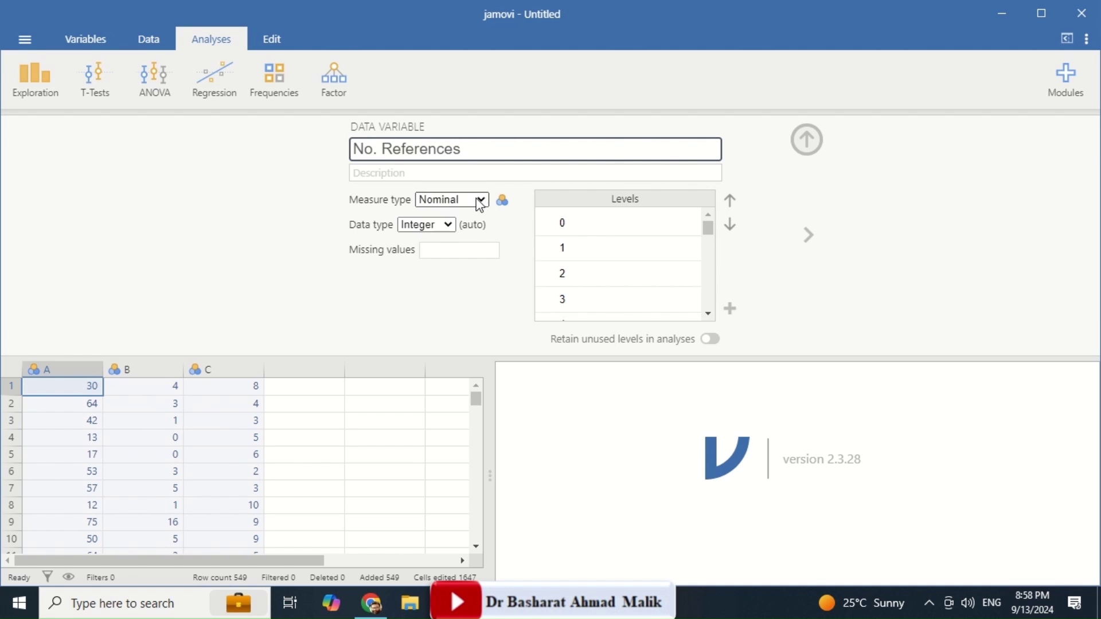
click(485, 201)
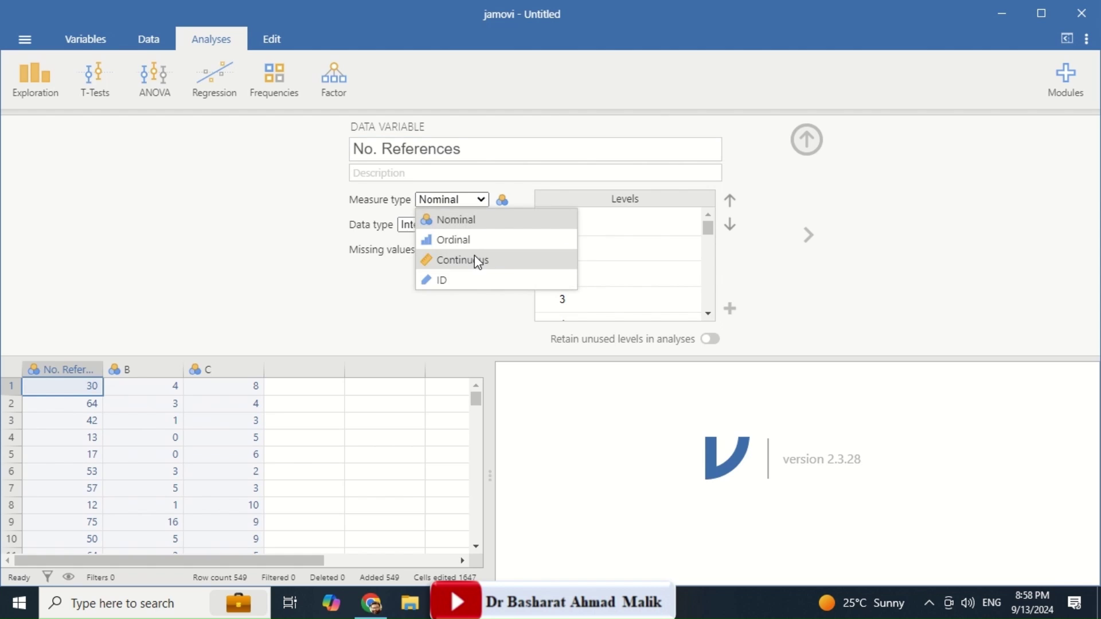
click(474, 257)
Step: Rename variable B to "No. of Citations" and set its measure type to Continuous
click(808, 235)
click(389, 148)
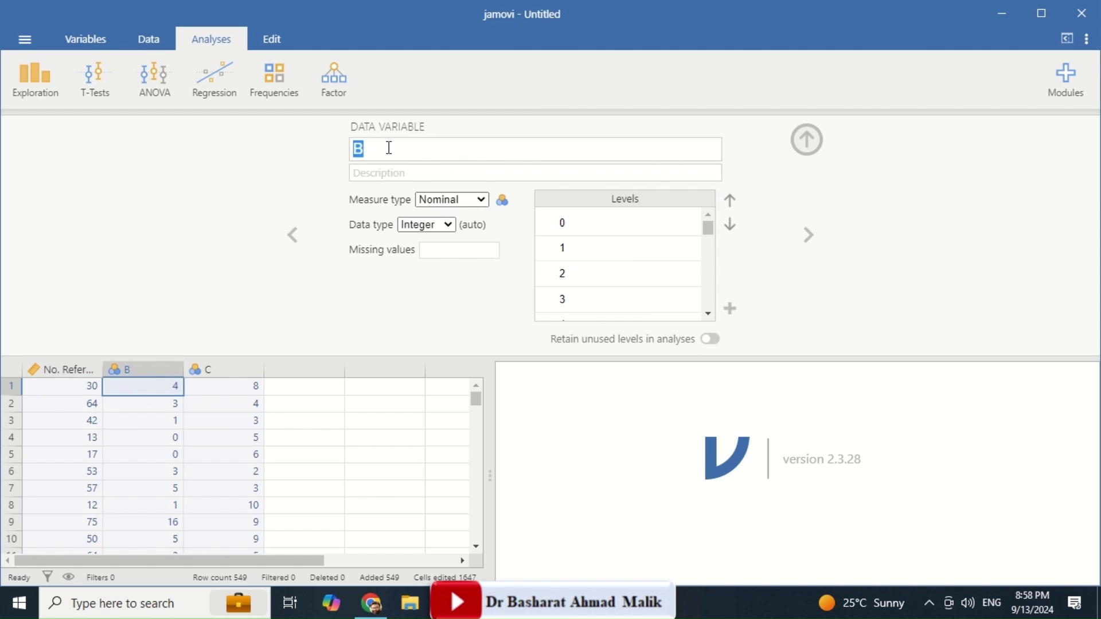
text(No. of )
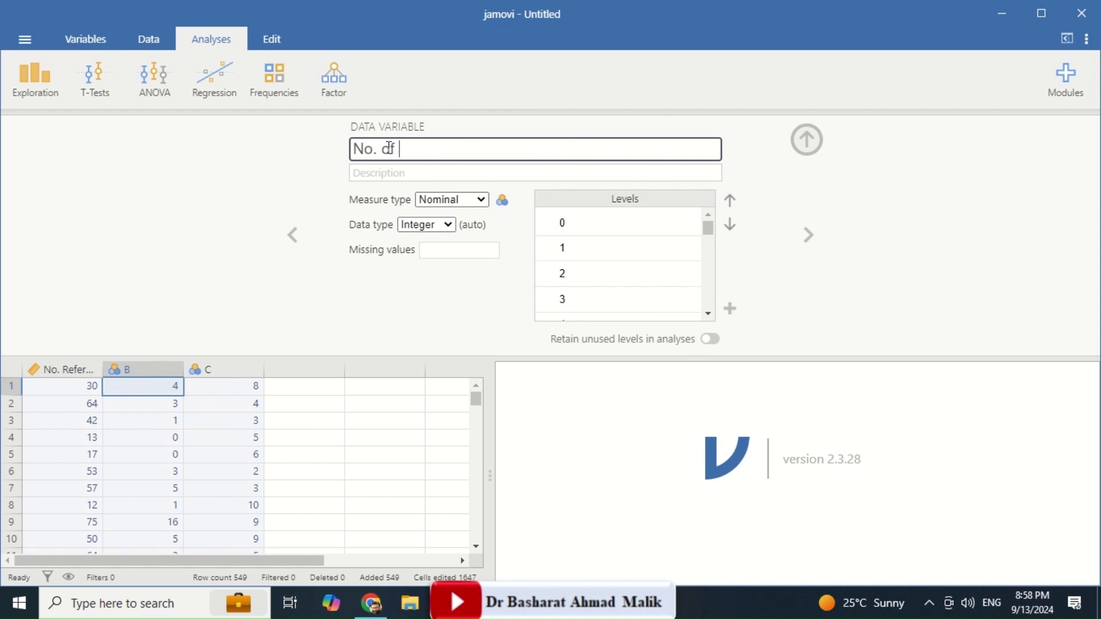
text(Citations)
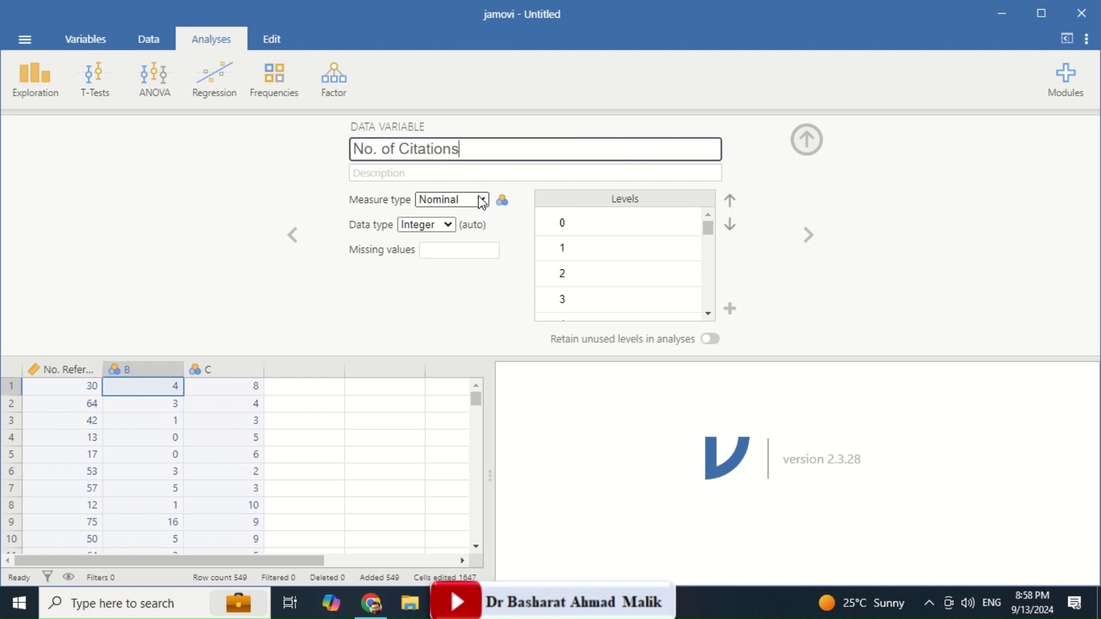
click(483, 202)
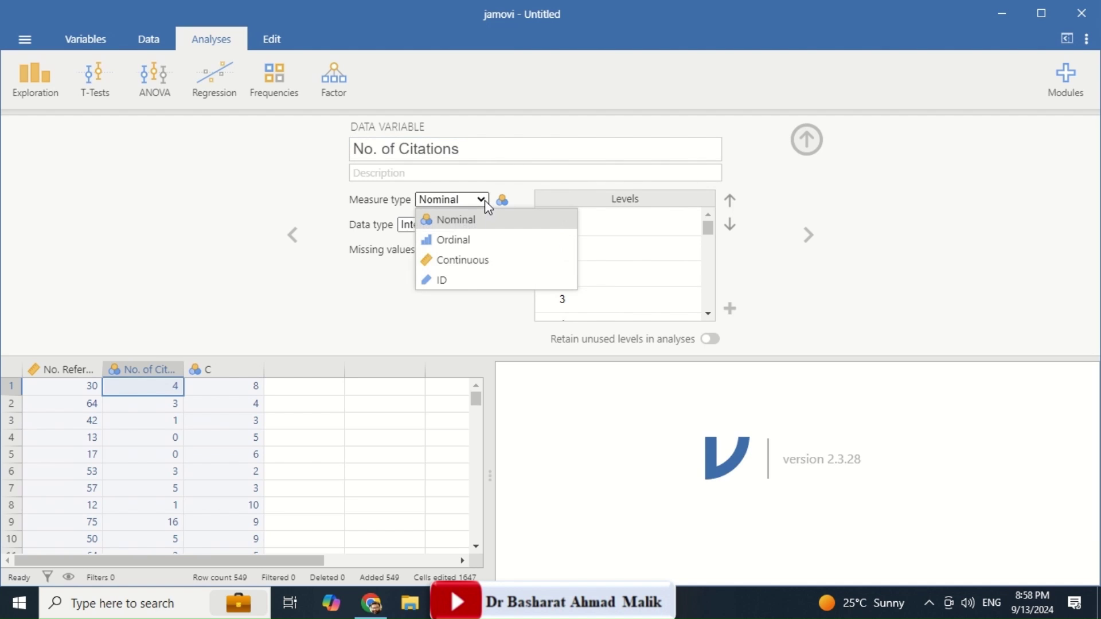
click(470, 259)
Step: Rename variable C to "No. of Authors", set its measure type to Continuous and close the variable editor
click(809, 236)
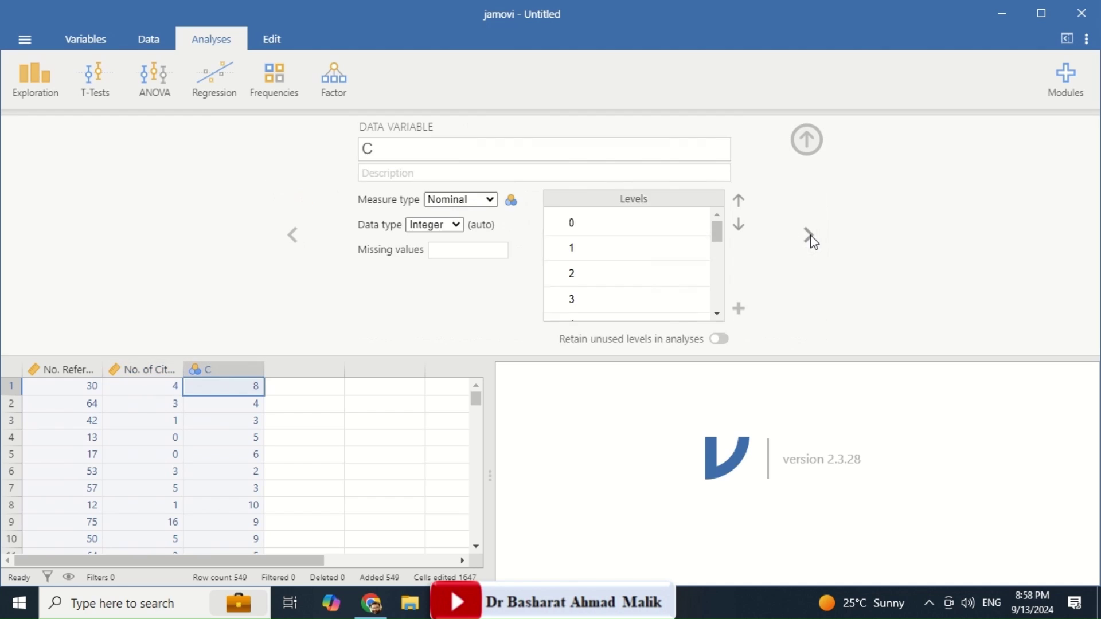
click(400, 146)
text(No. of Authors)
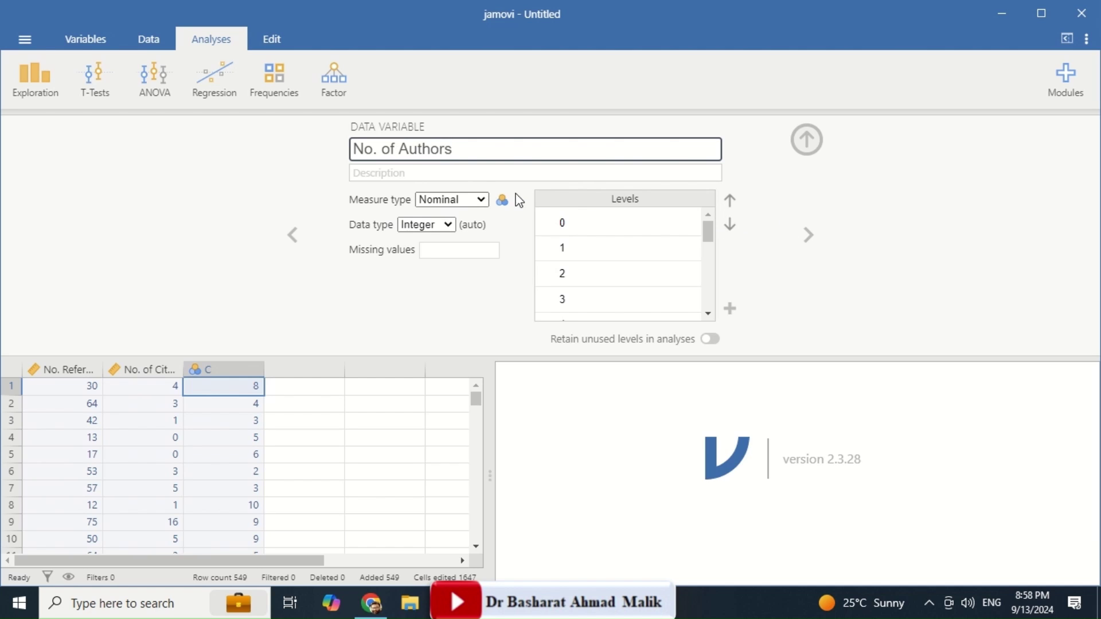
click(482, 201)
click(475, 259)
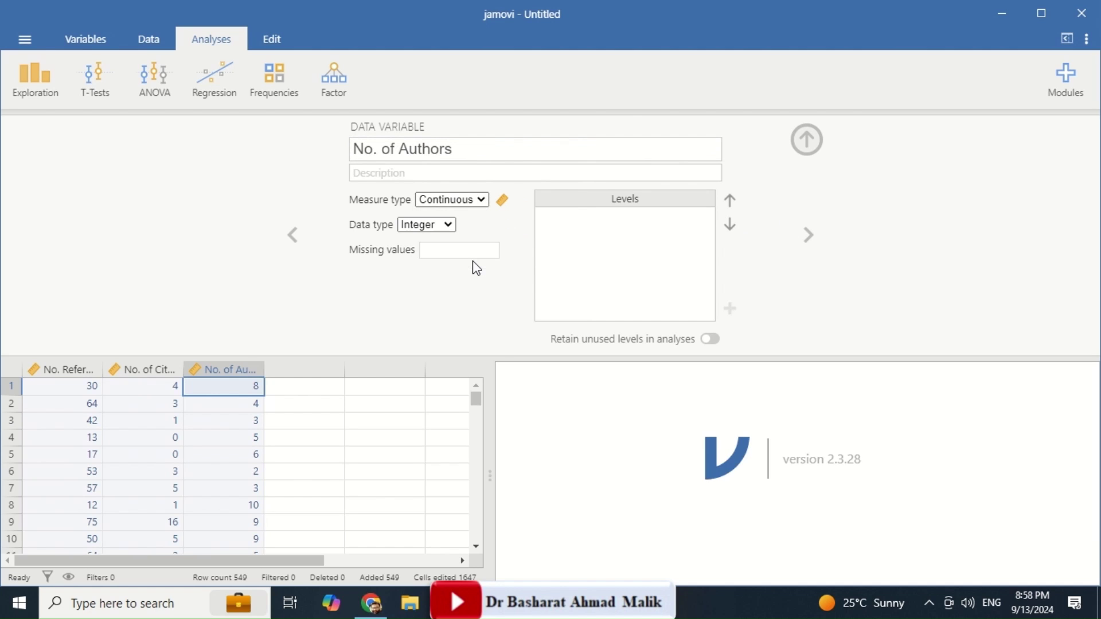
click(806, 140)
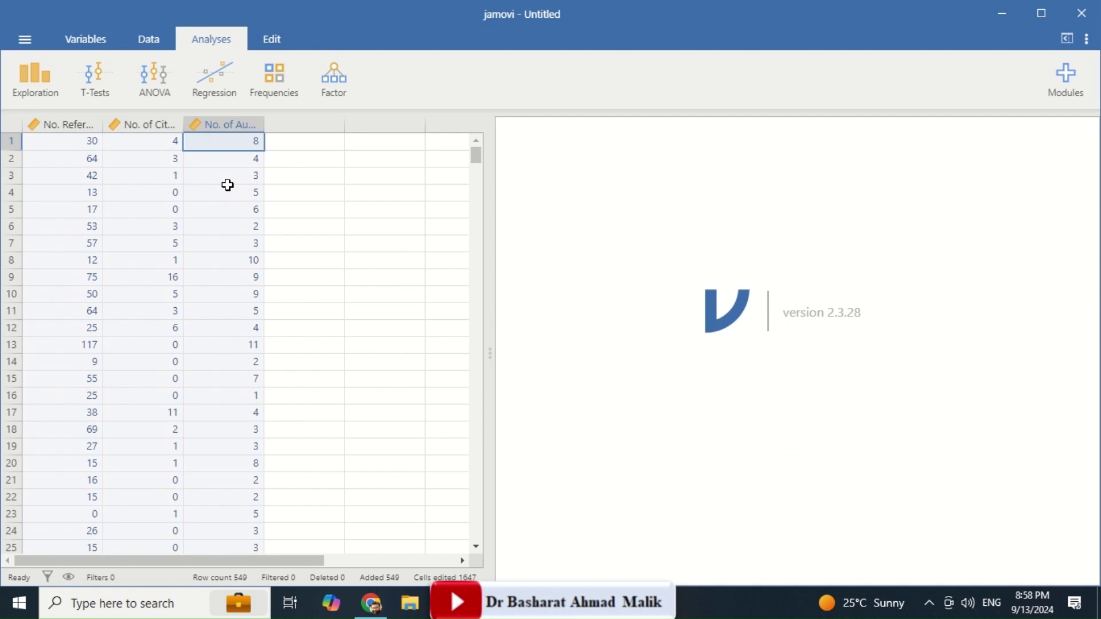
Step: Create a Correlation Matrix analysis with No. References, No. of Citations and No. of Authors as its variables
click(204, 76)
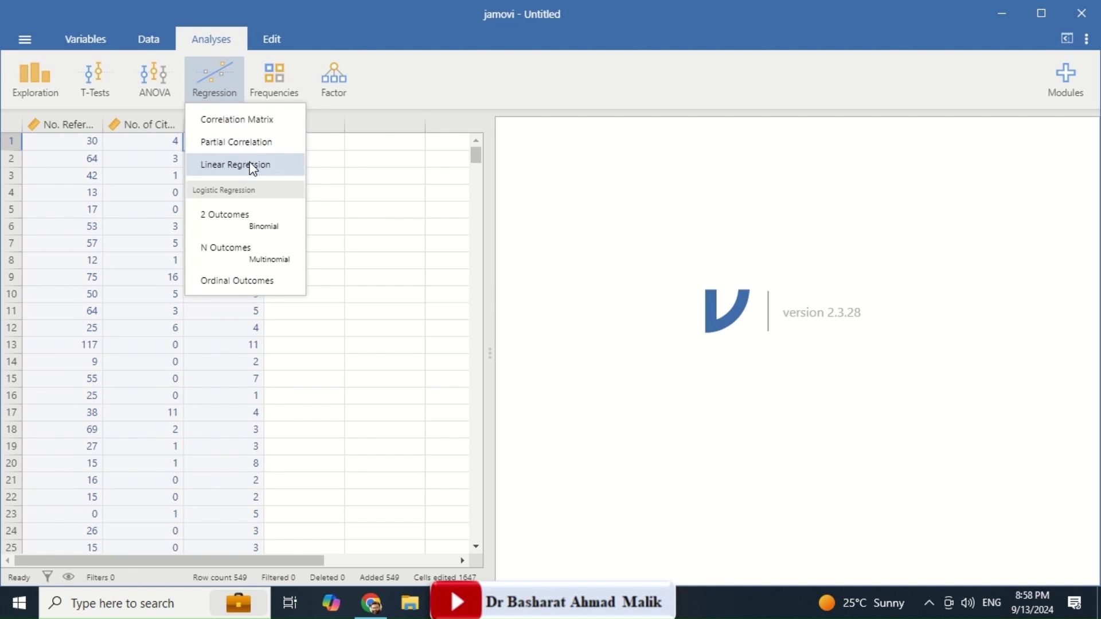
click(239, 124)
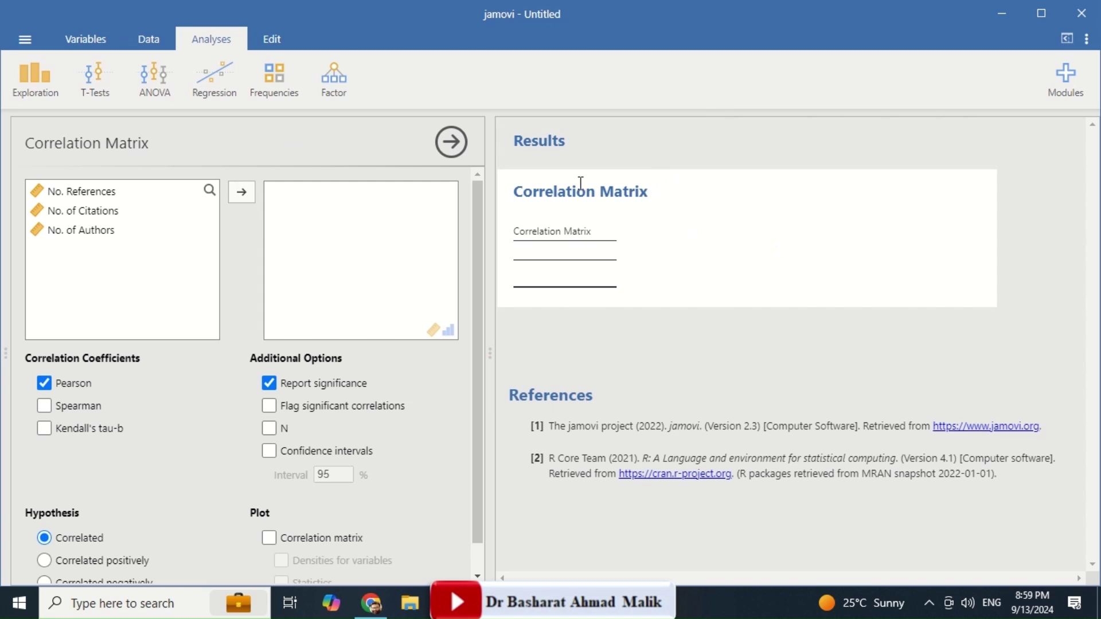
click(93, 198)
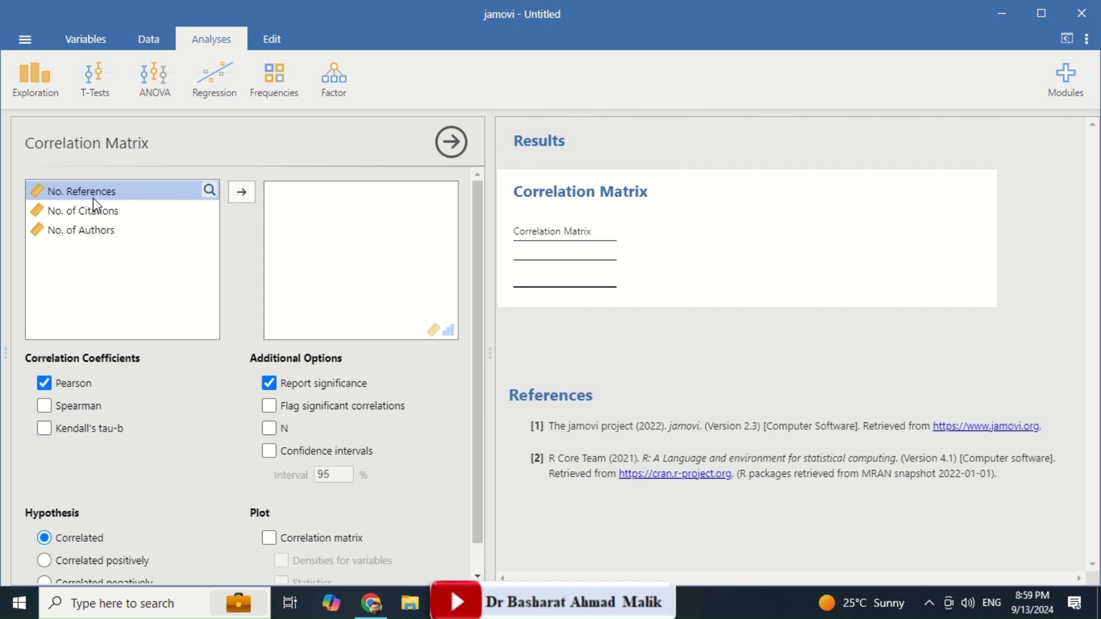
key(shift+Down)
key(shift+Down)
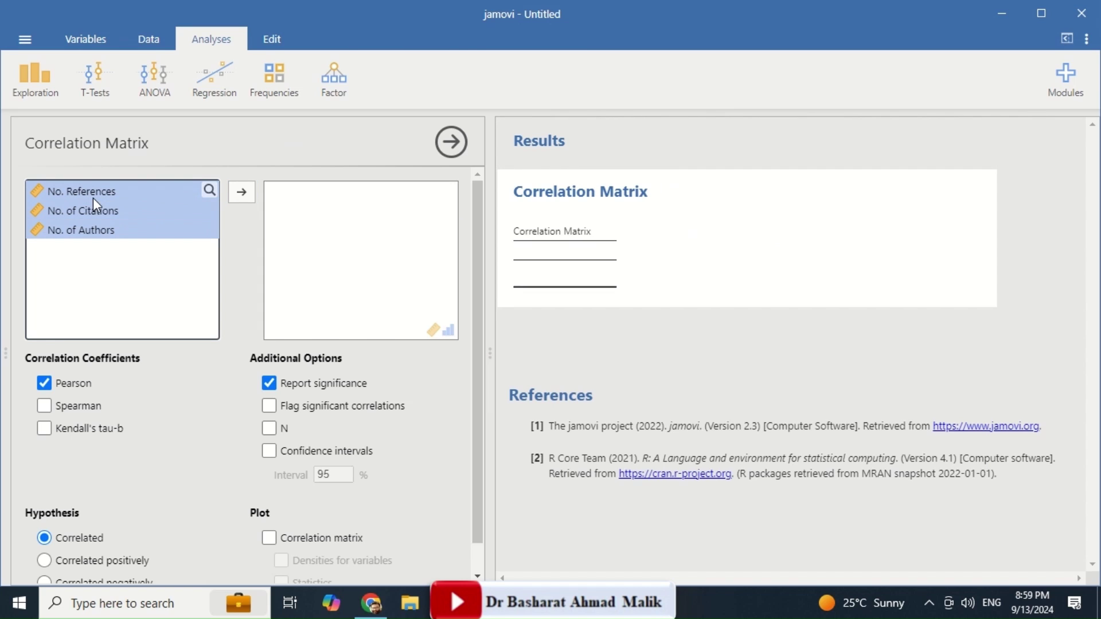
click(241, 192)
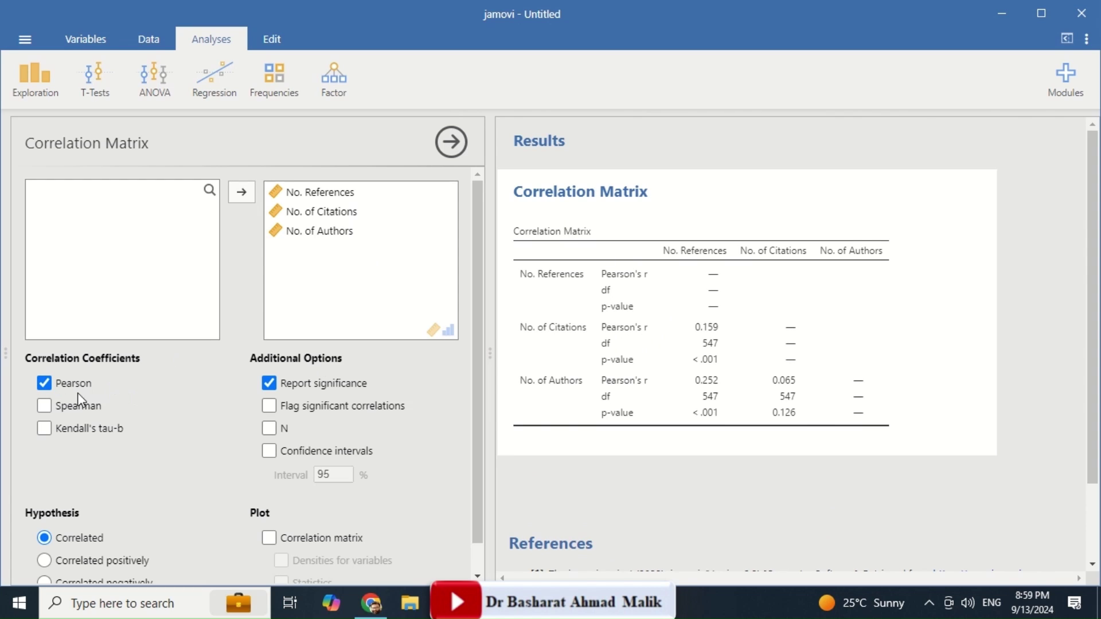
Step: Flag significant correlations, set the hypothesis to Correlated positively, and add the Spearman coefficient to the correlation matrix
click(270, 406)
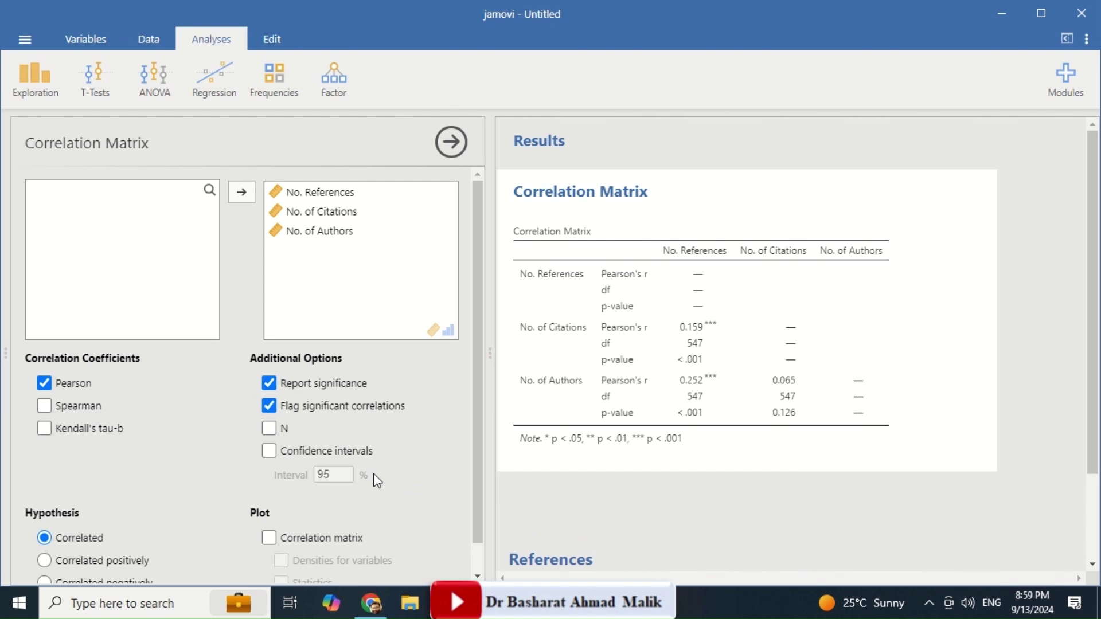
click(43, 561)
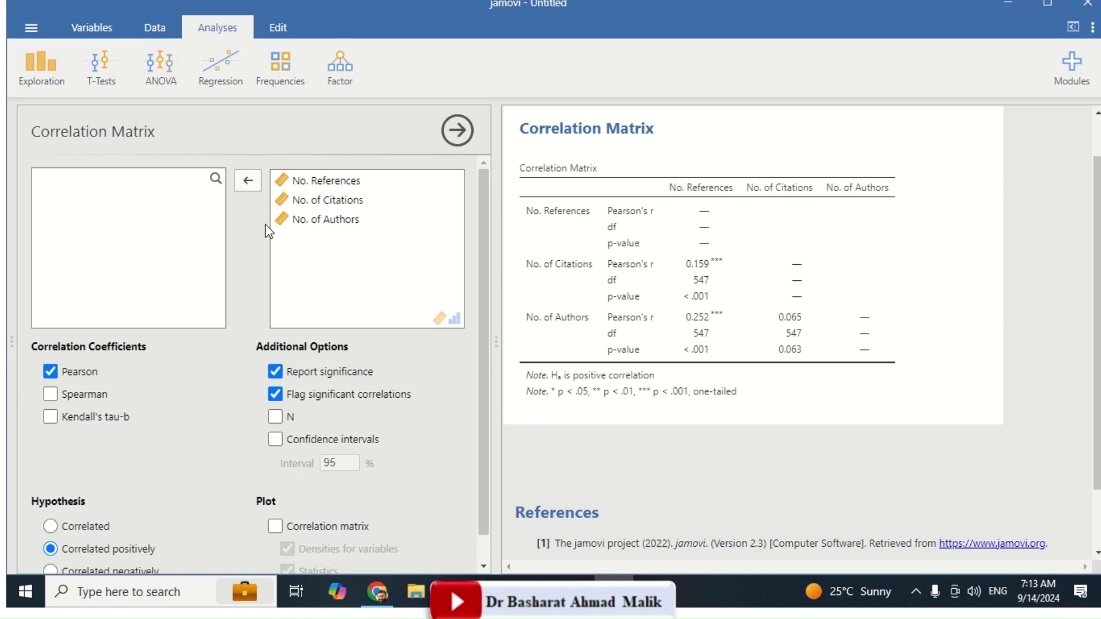
click(51, 395)
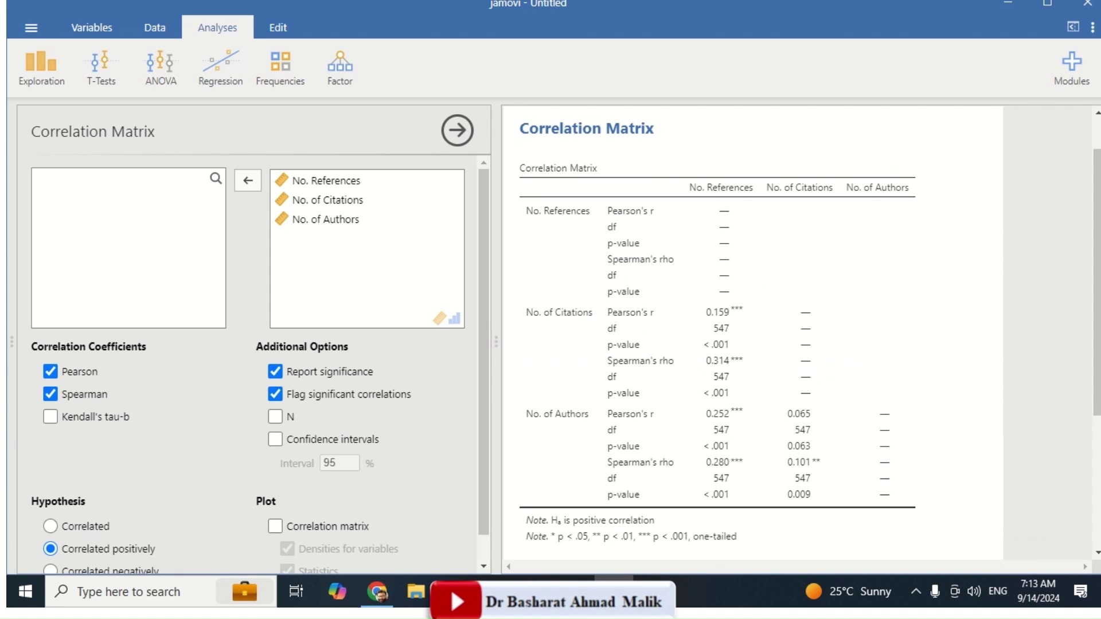
Step: Add a correlation matrix plot to the results and view its panels for all three variables
scroll(703, 318, down, 3)
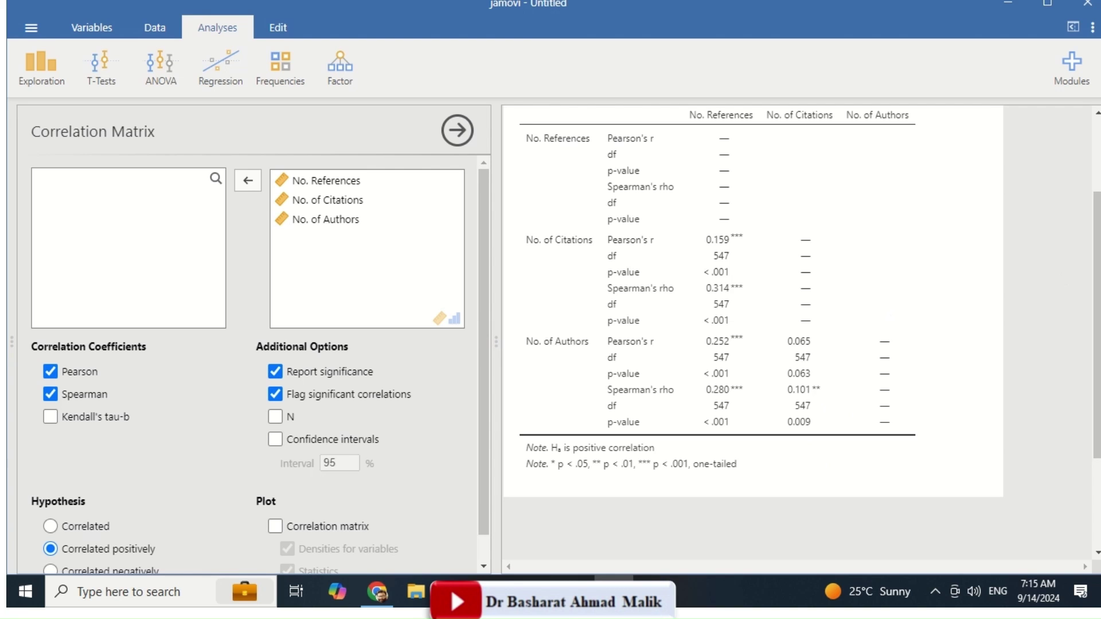
scroll(890, 312, down, 1)
scroll(803, 330, down, 2)
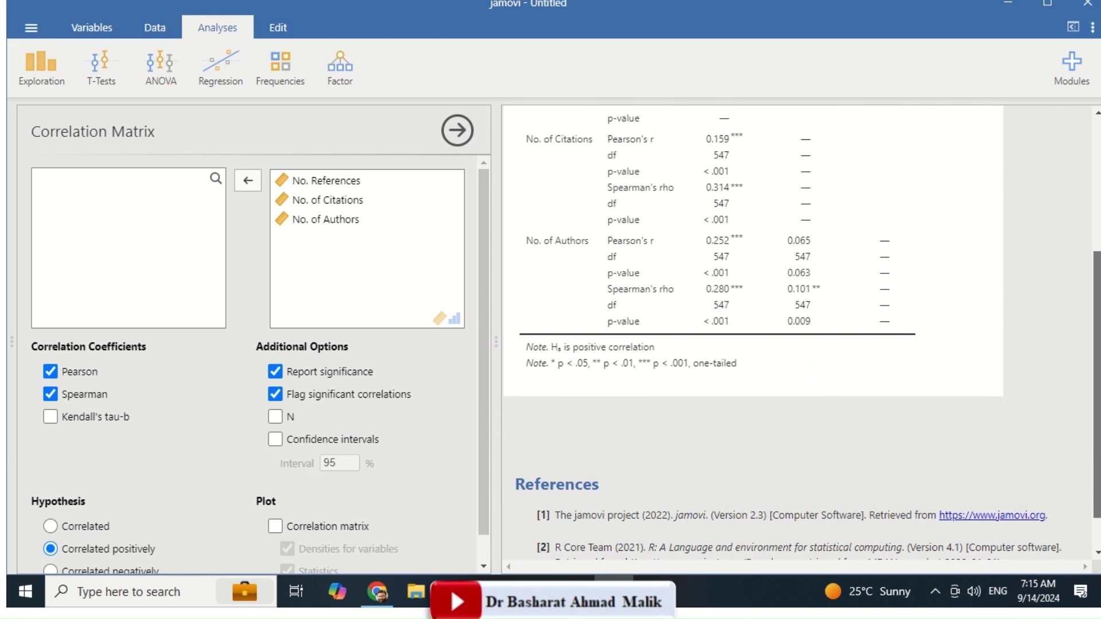
scroll(506, 437, down, 2)
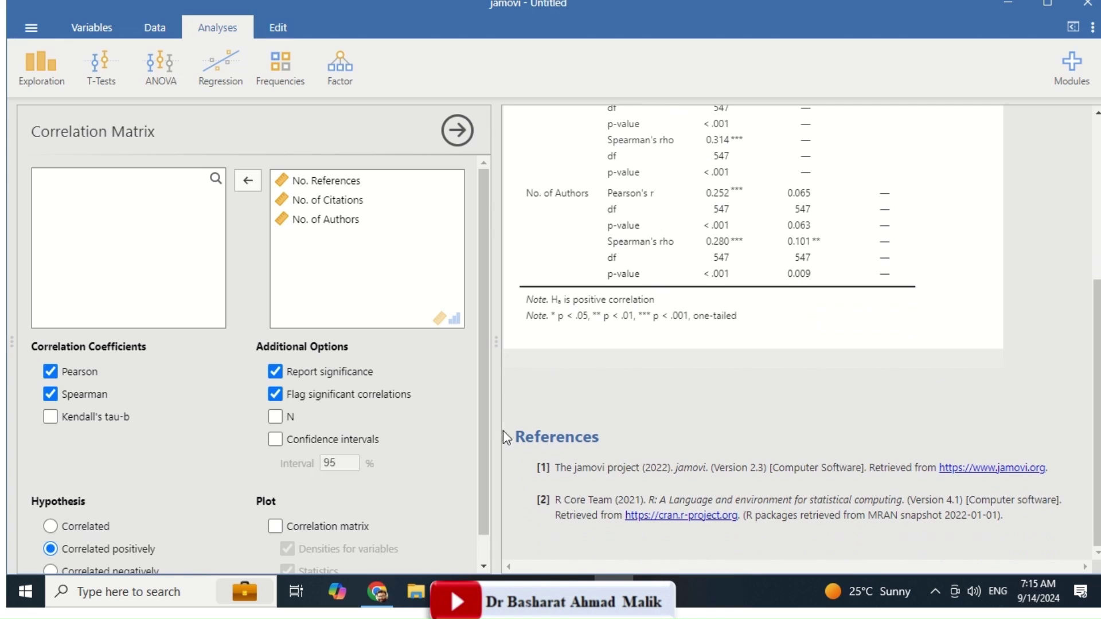
scroll(479, 430, down, 1)
click(276, 497)
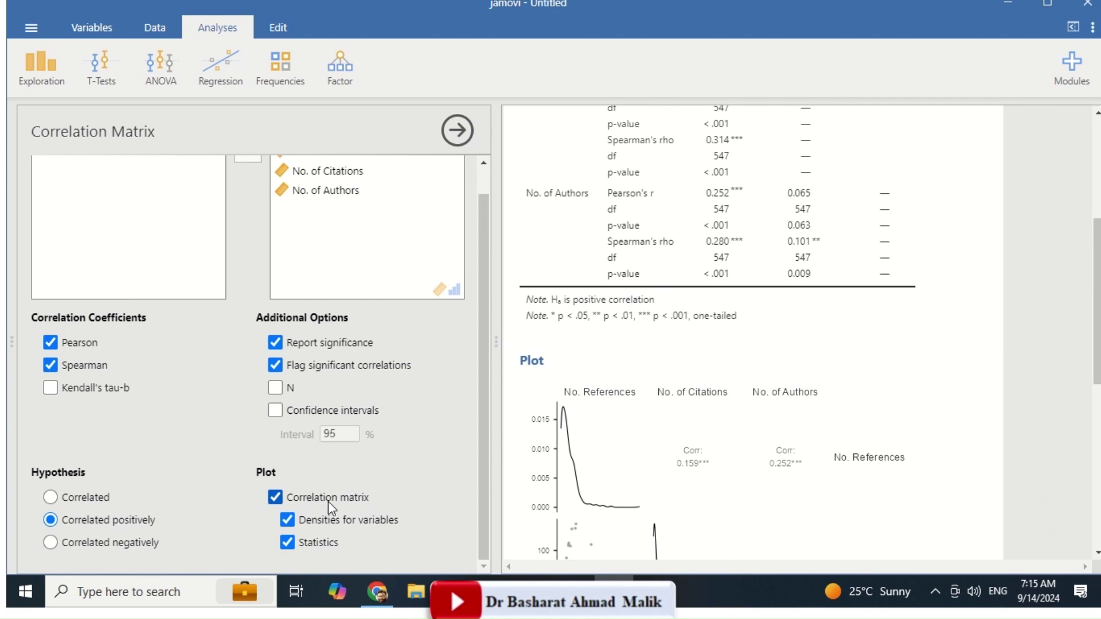
scroll(749, 479, down, 3)
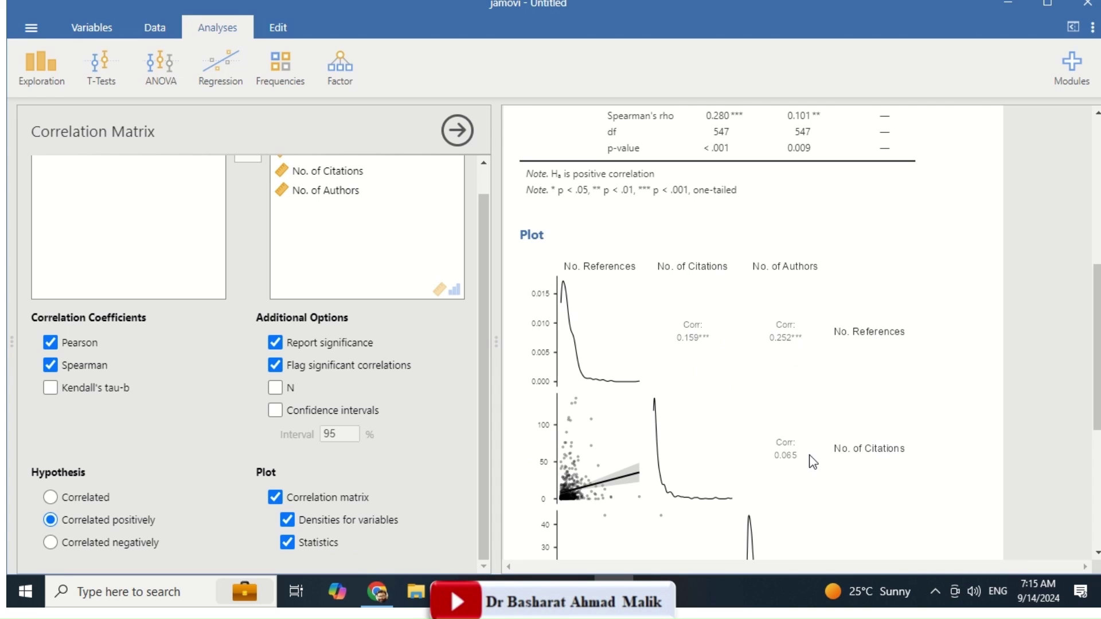
drag(1098, 367, 1096, 453)
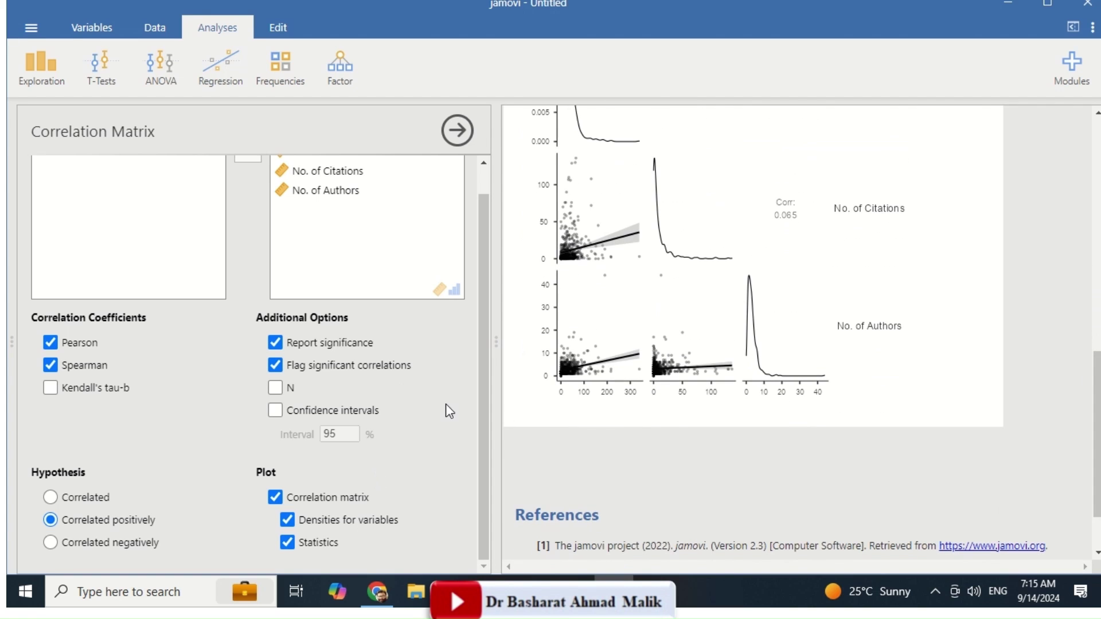
Step: Create a Partial Correlation analysis of No. References and No. of Citations, with No. of Authors as the control variable
drag(481, 373, 492, 234)
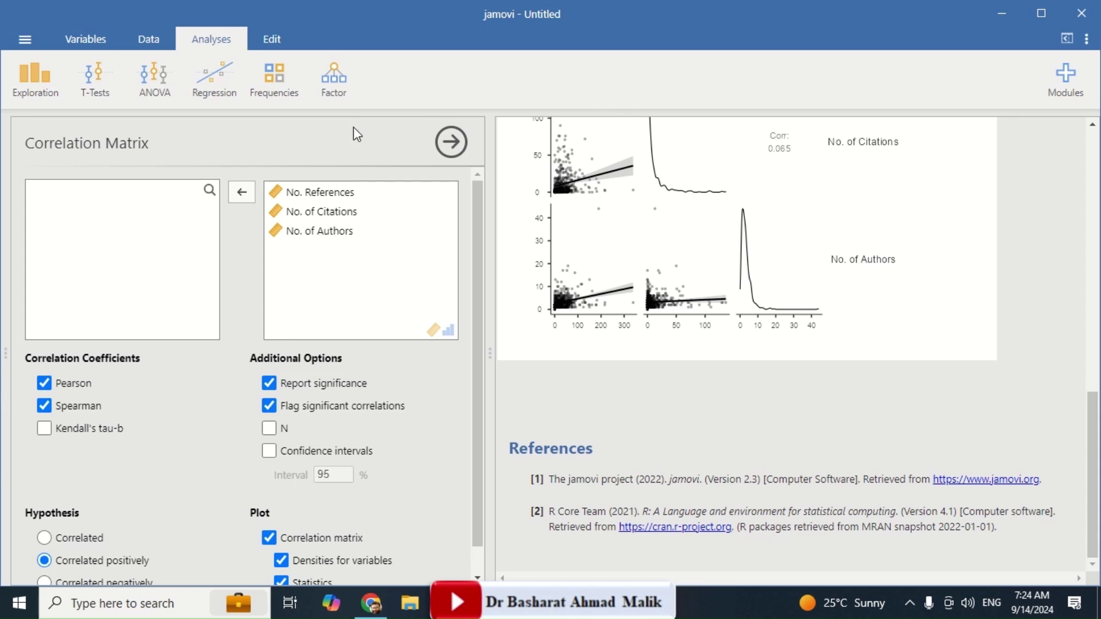
click(220, 81)
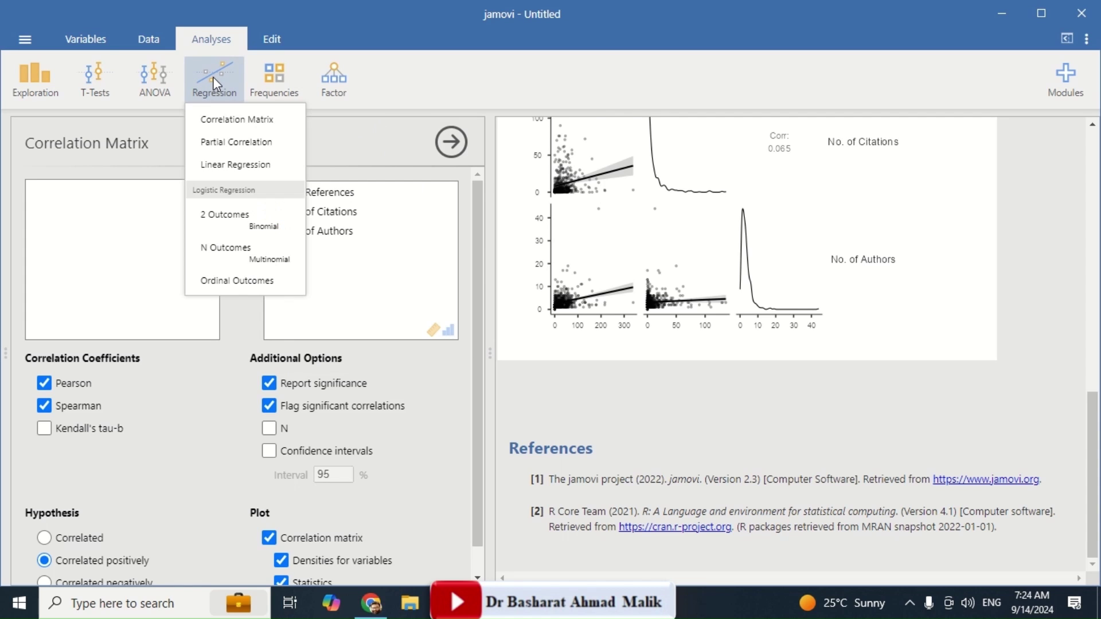
click(235, 147)
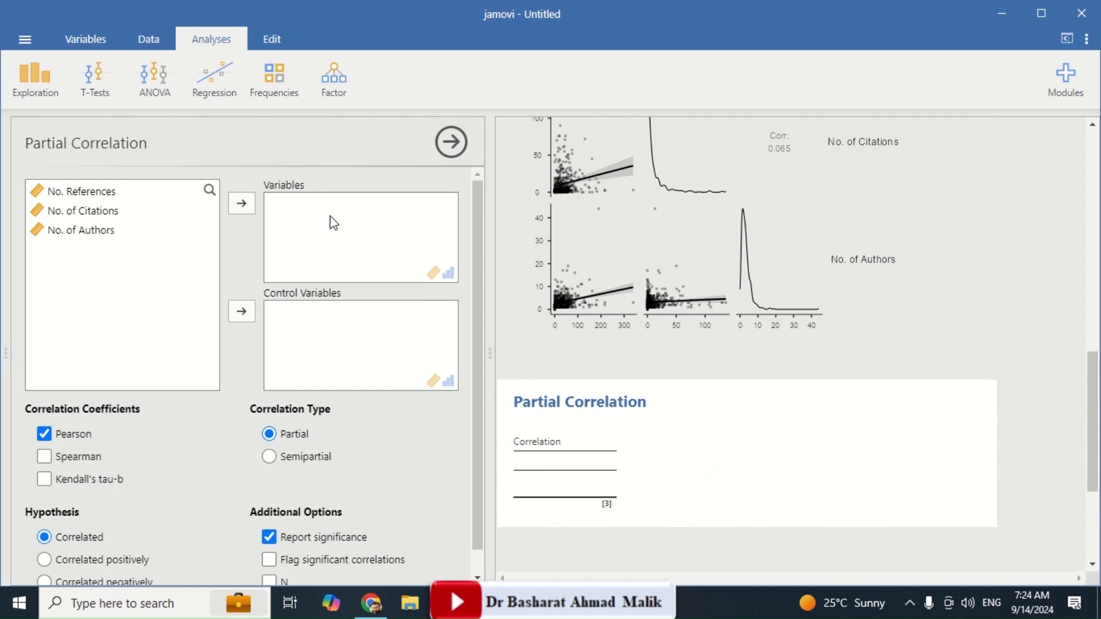
click(102, 196)
key(shift+Down)
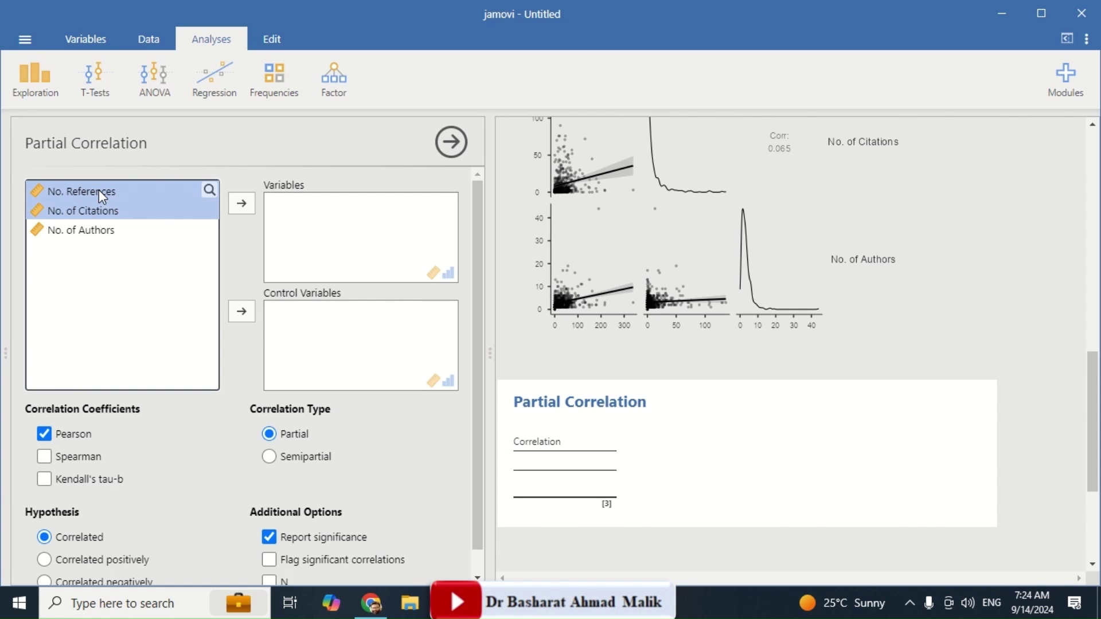
click(241, 204)
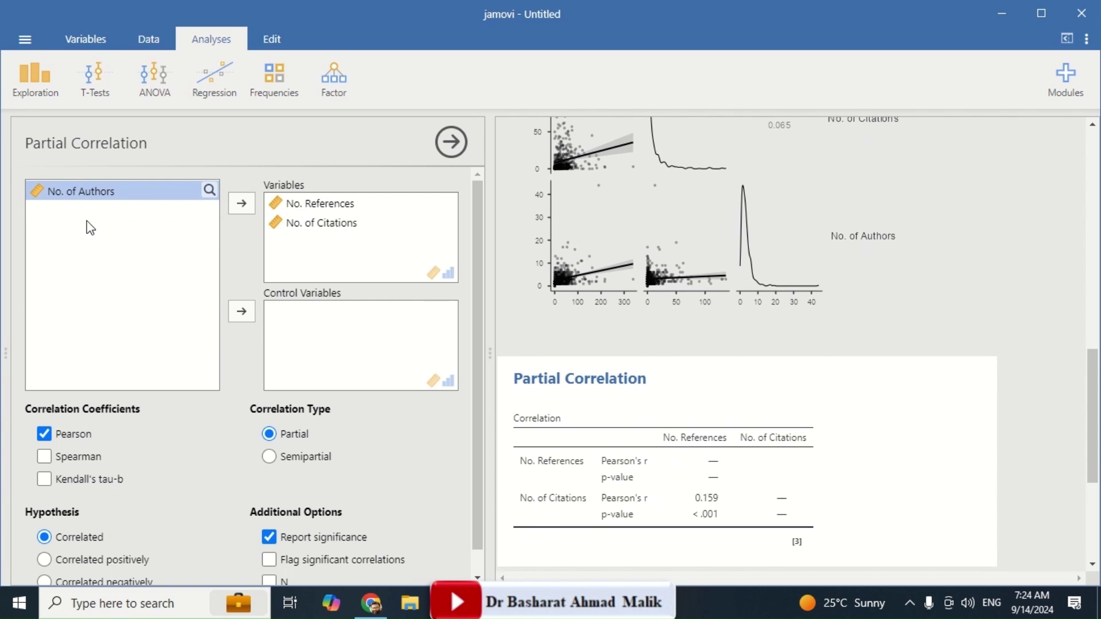
click(235, 319)
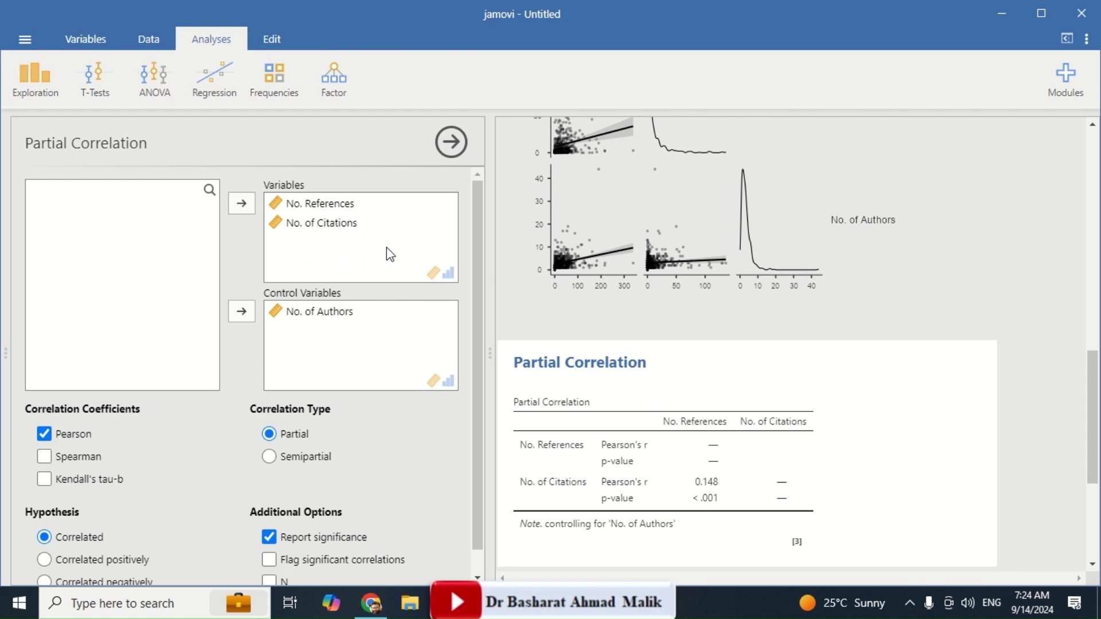
Step: Flag significant correlations, set the hypothesis to Correlated positively, and add the Spearman coefficient to the partial correlation
drag(476, 270, 477, 377)
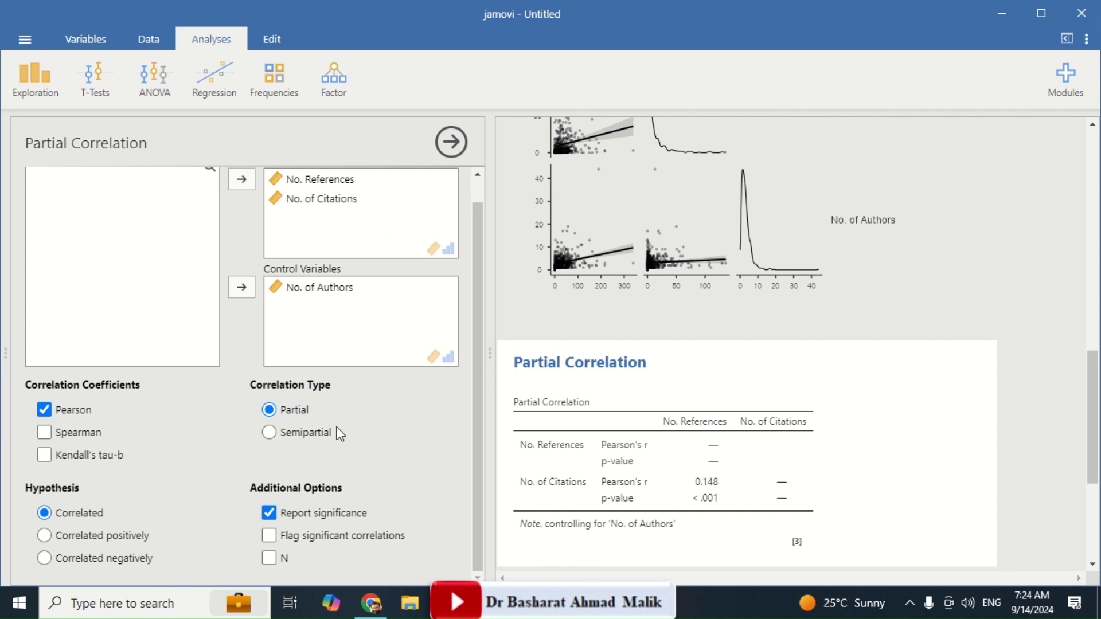
click(268, 536)
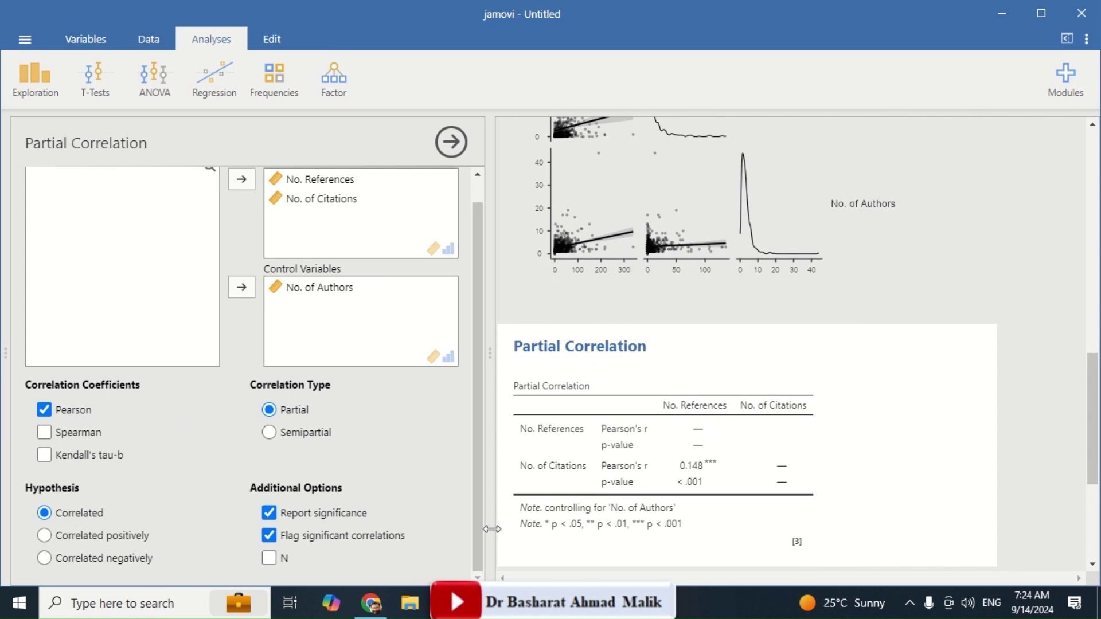
click(123, 543)
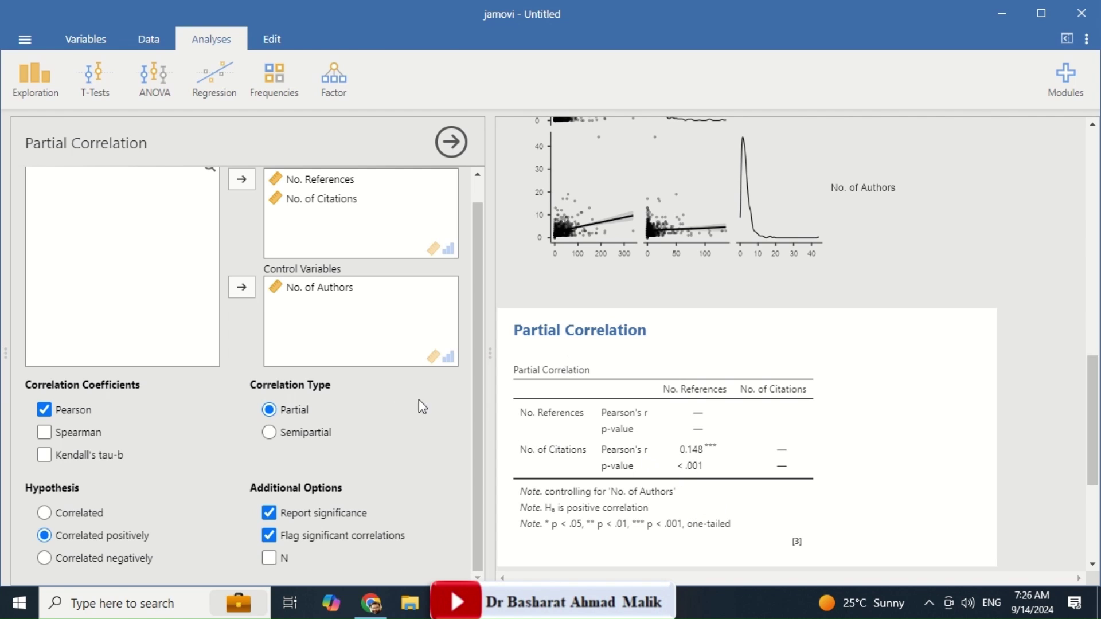
click(46, 435)
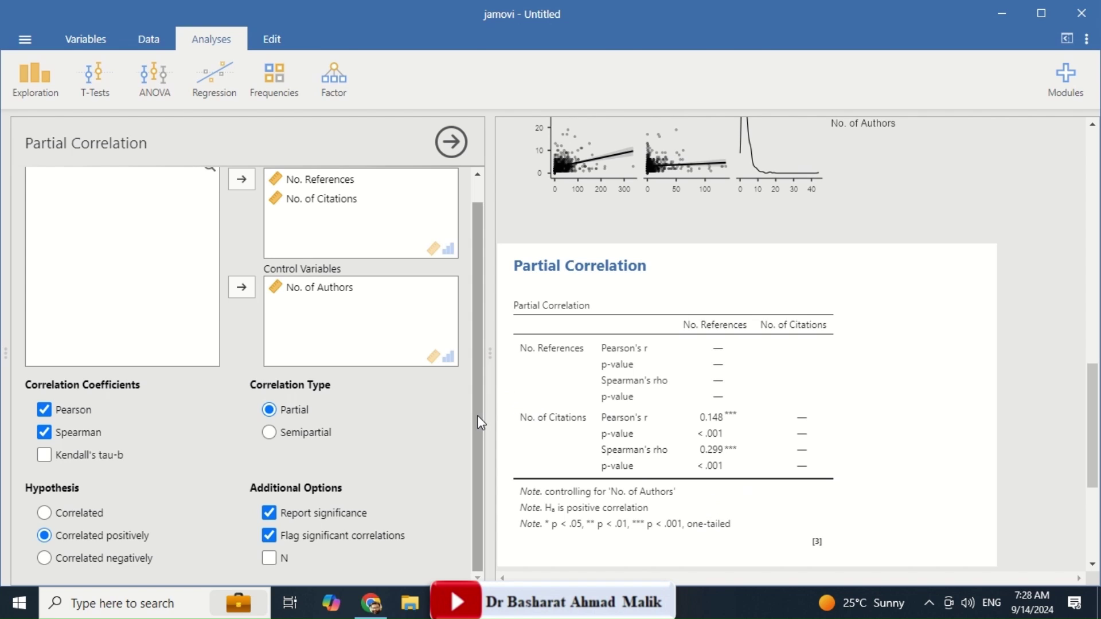
click(225, 95)
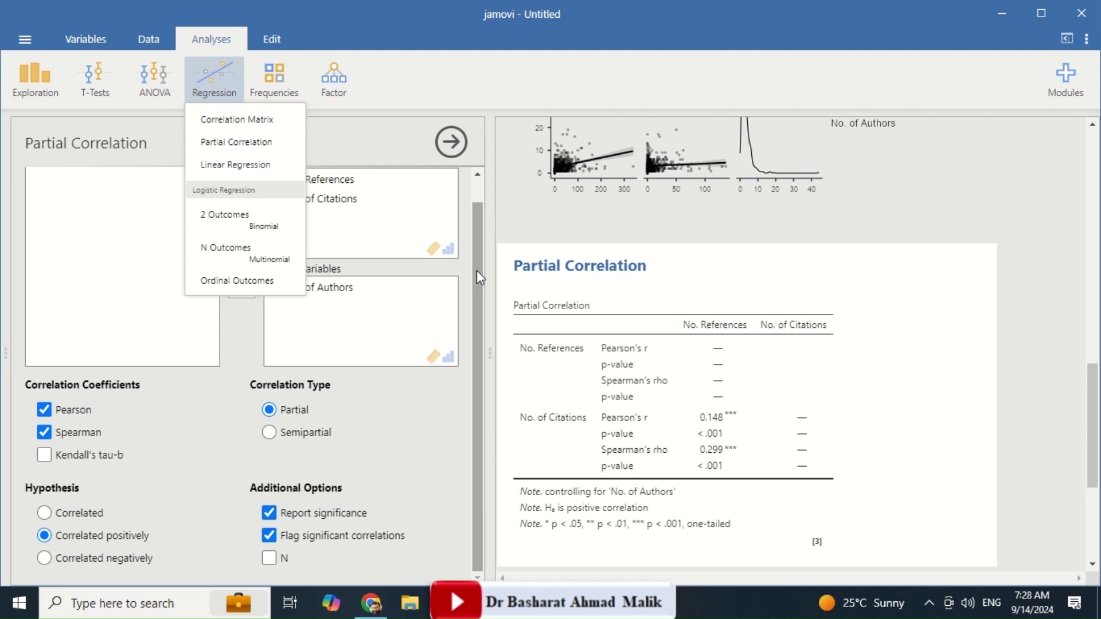
click(497, 294)
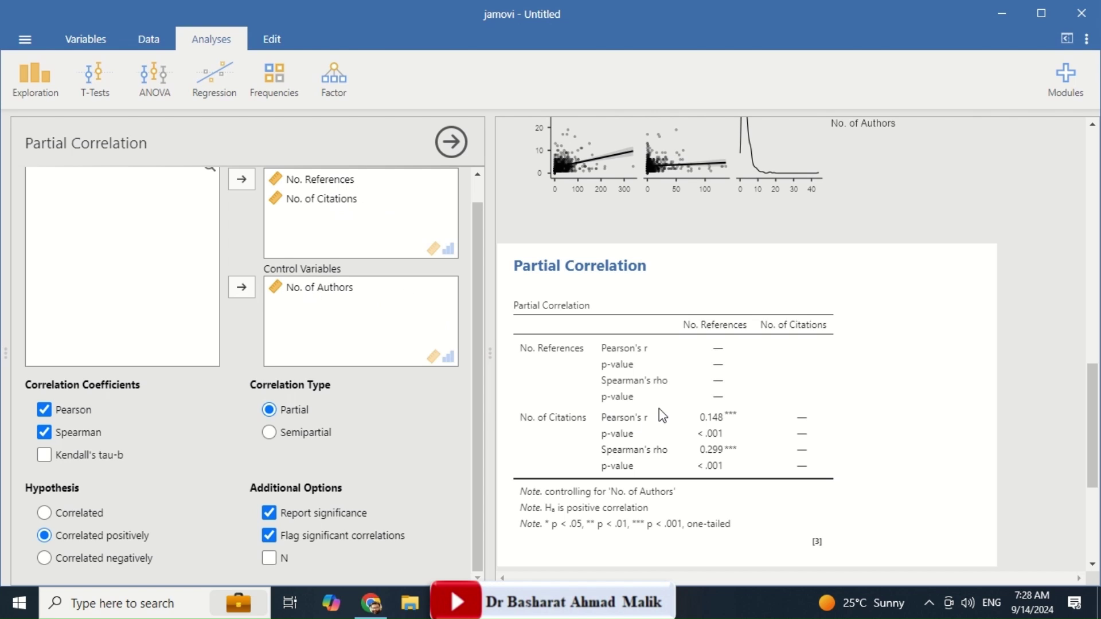
scroll(481, 276, up, 1)
scroll(480, 347, down, 1)
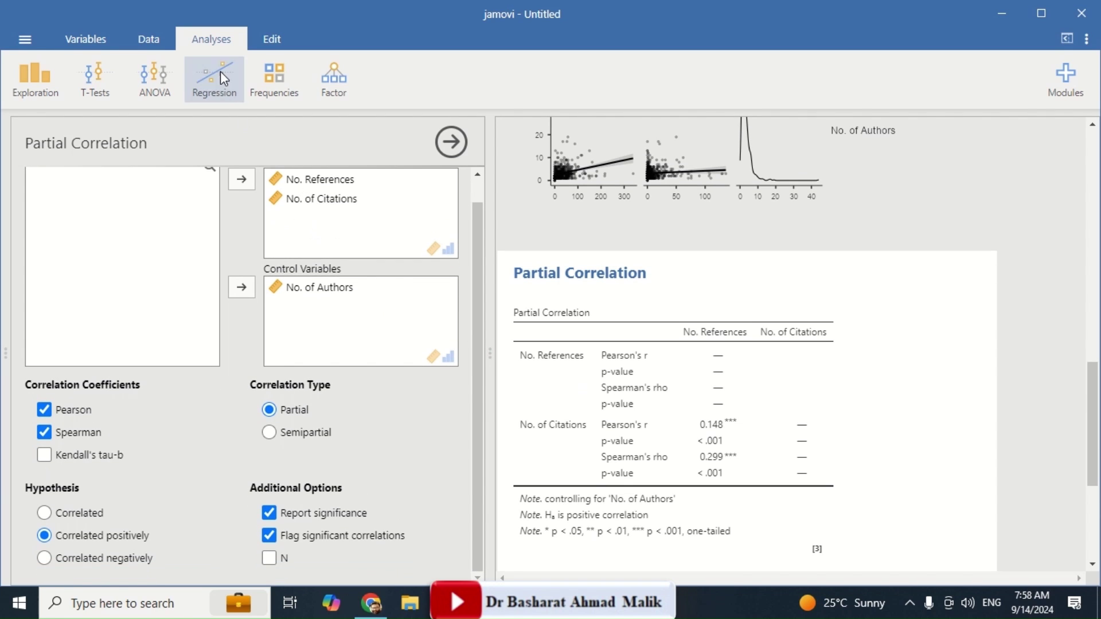
Step: Create a Linear Regression with No. of Citations as the dependent variable and No. References and No. of Authors as covariates
click(217, 91)
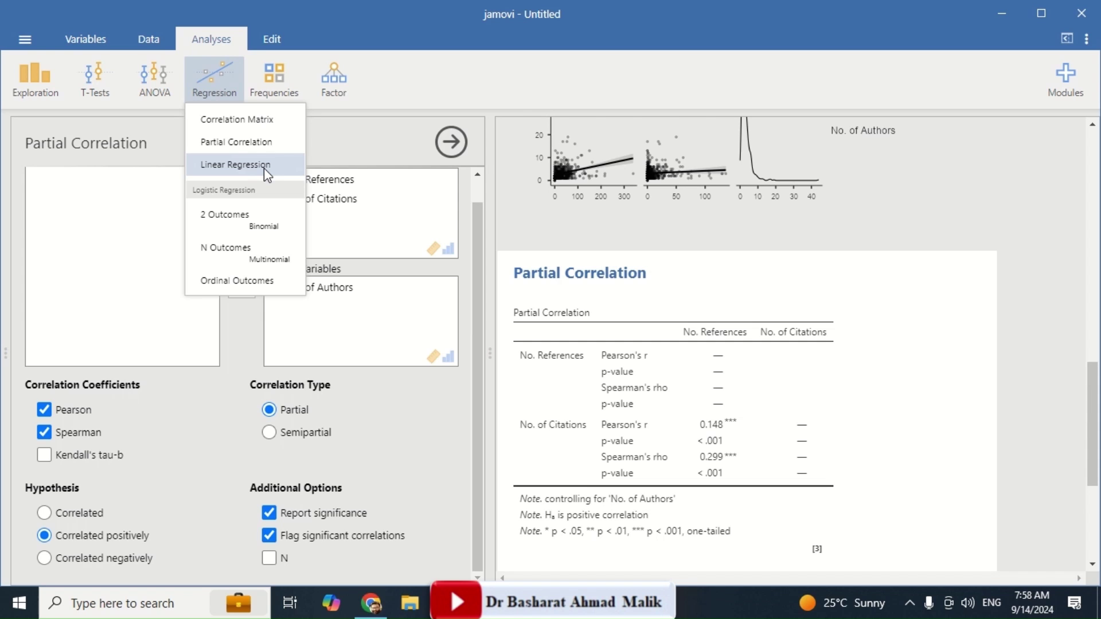
click(244, 164)
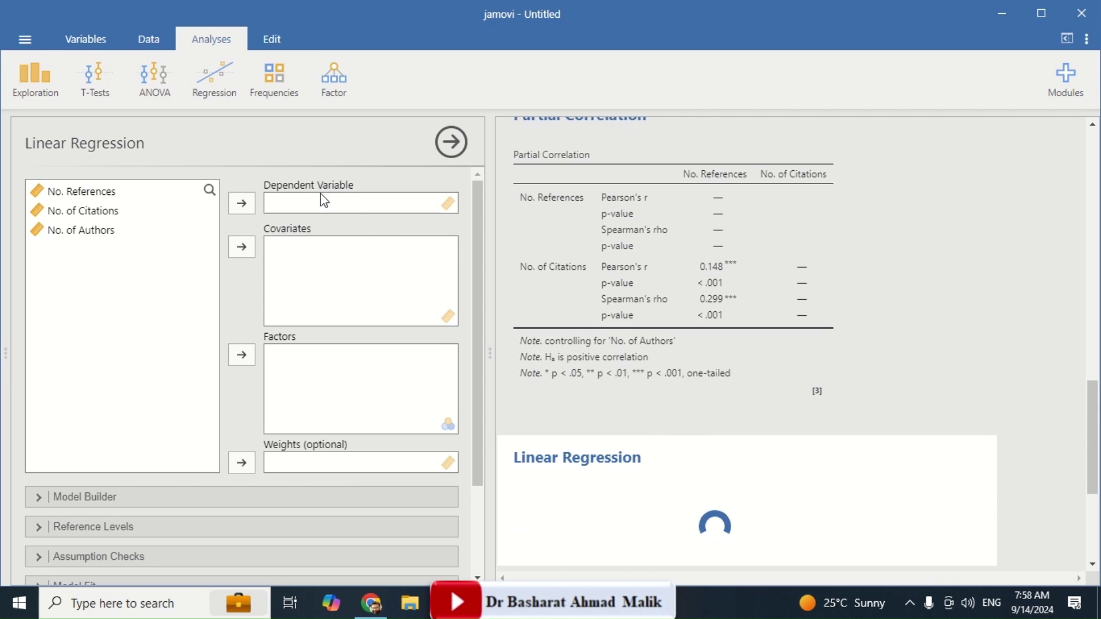
click(95, 213)
click(242, 203)
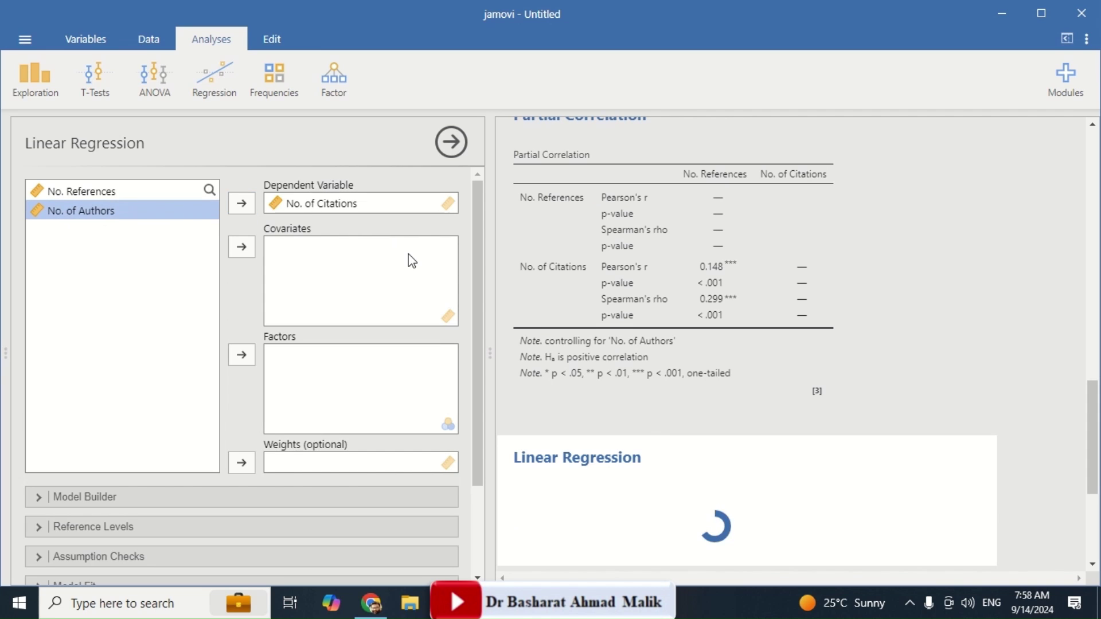
click(102, 195)
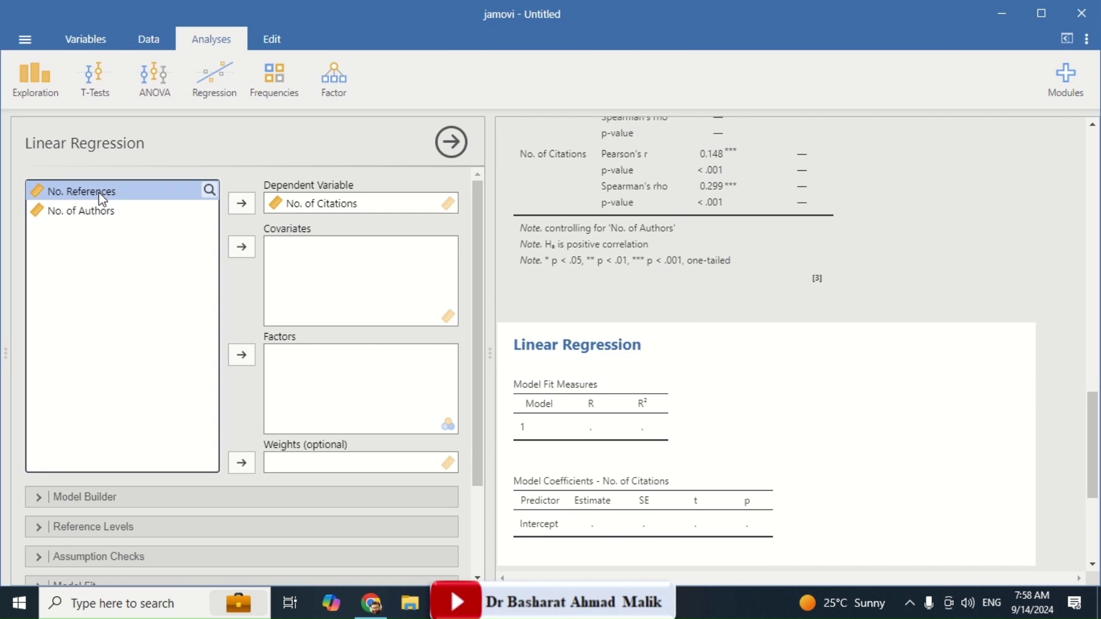
key(shift+Down)
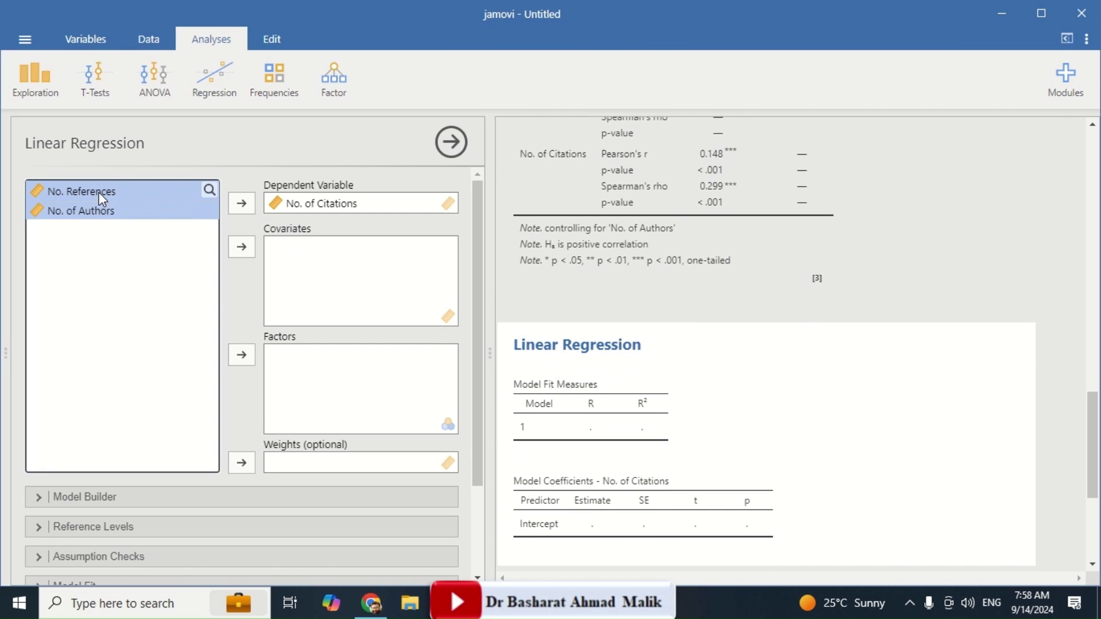
click(242, 247)
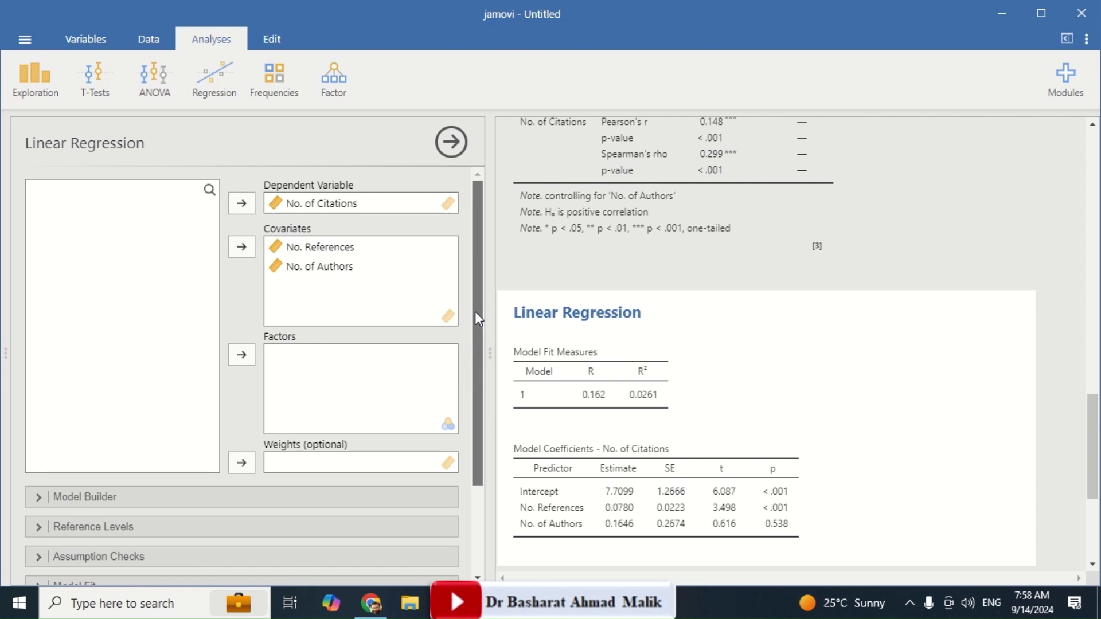
Step: Add the overall model F test to the linear regression's model fit results
drag(475, 311, 473, 480)
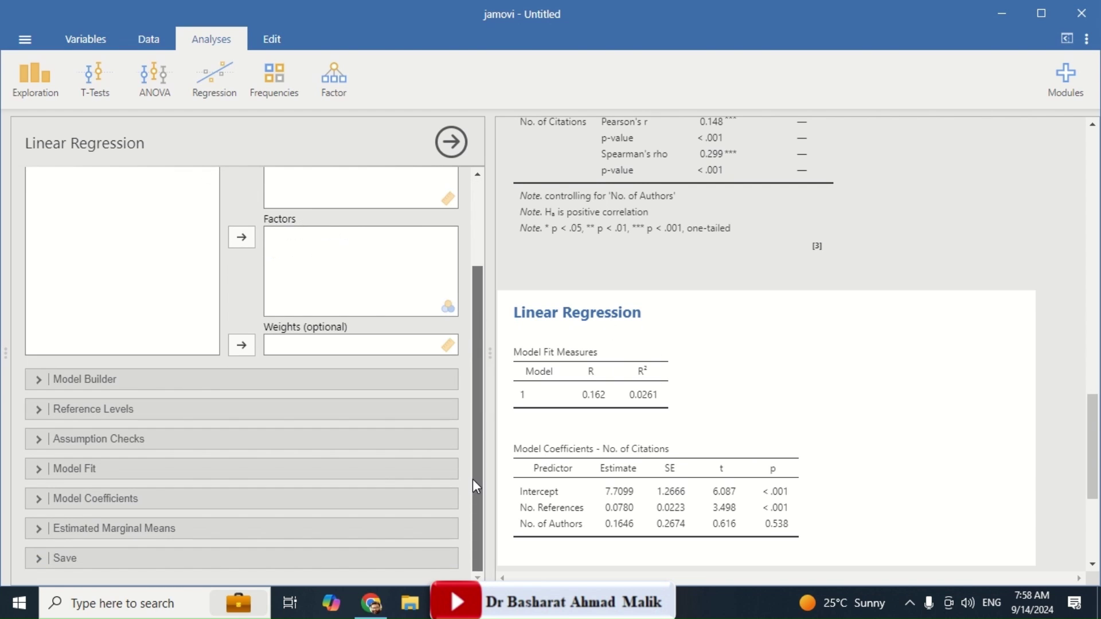
click(37, 468)
drag(481, 376, 471, 435)
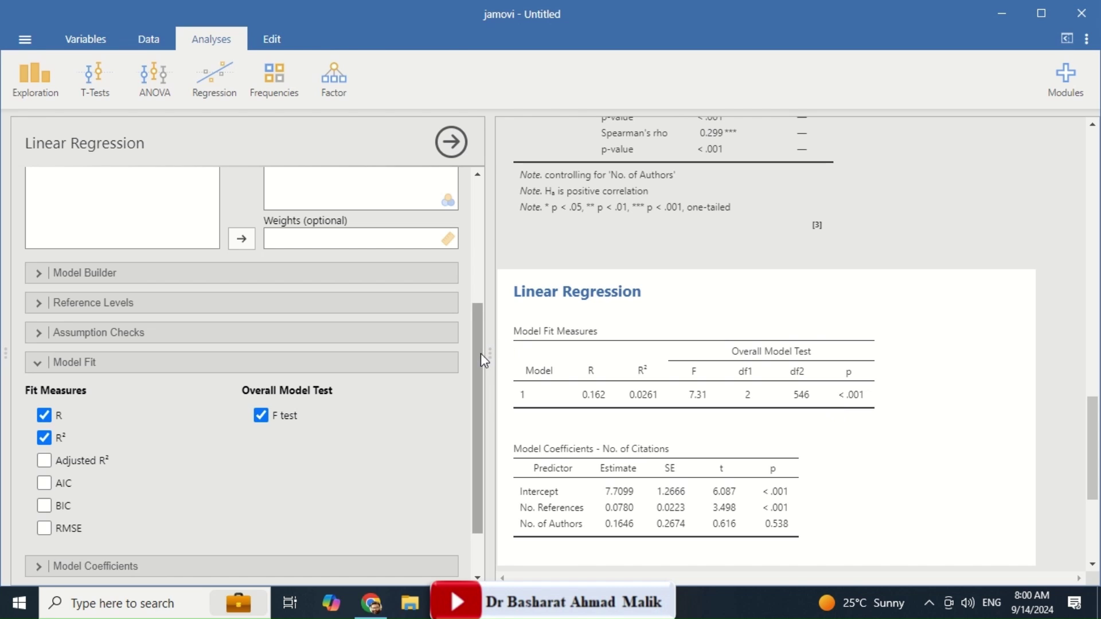
drag(480, 354, 481, 231)
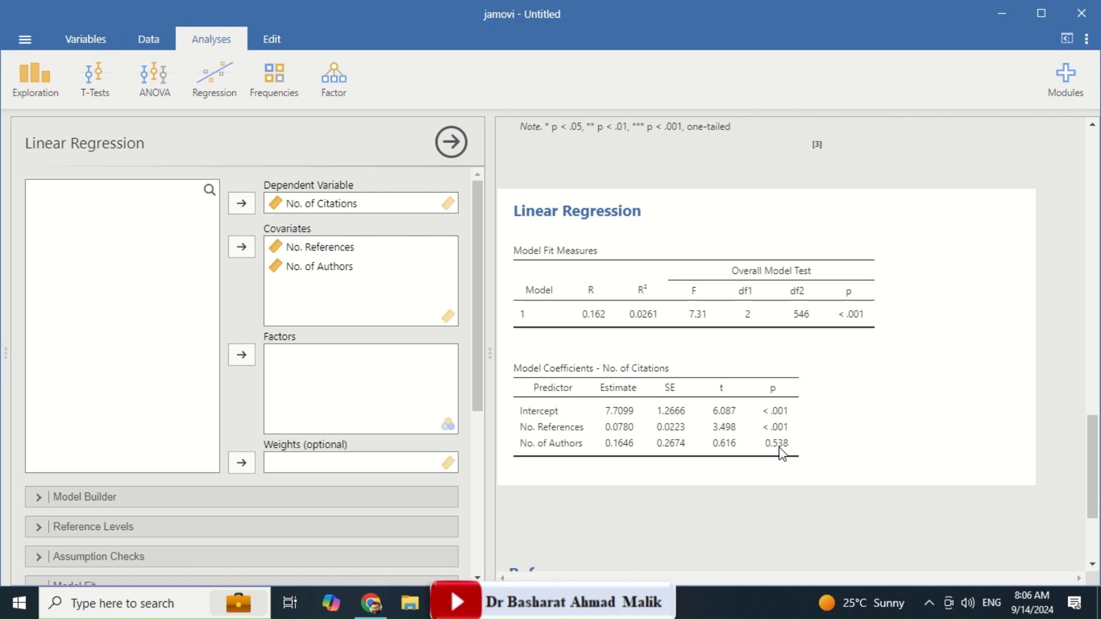
click(214, 89)
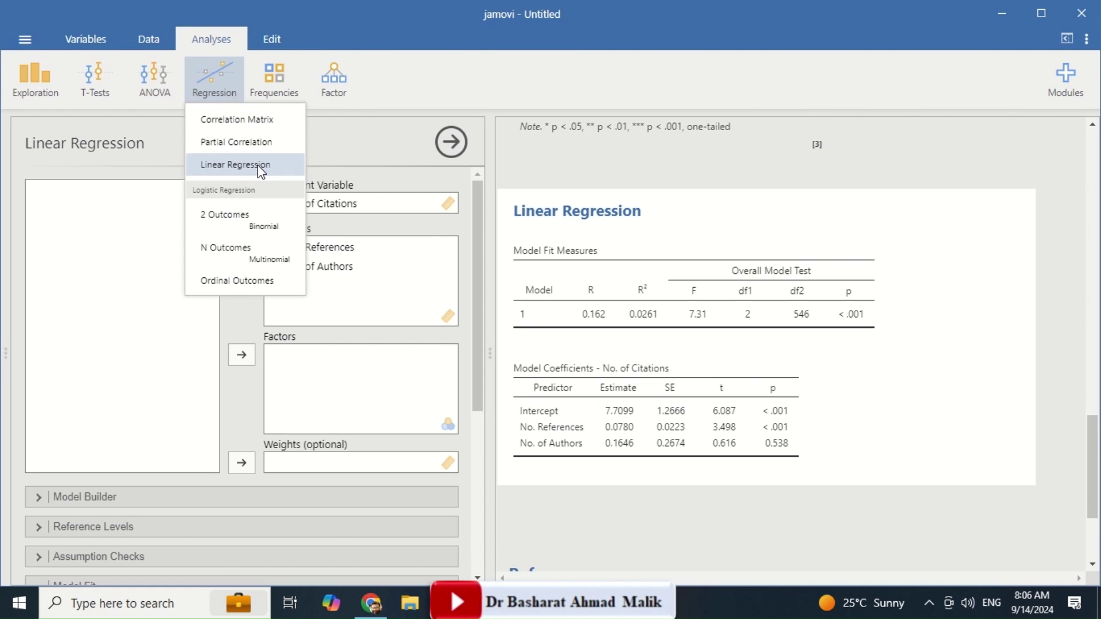
click(701, 340)
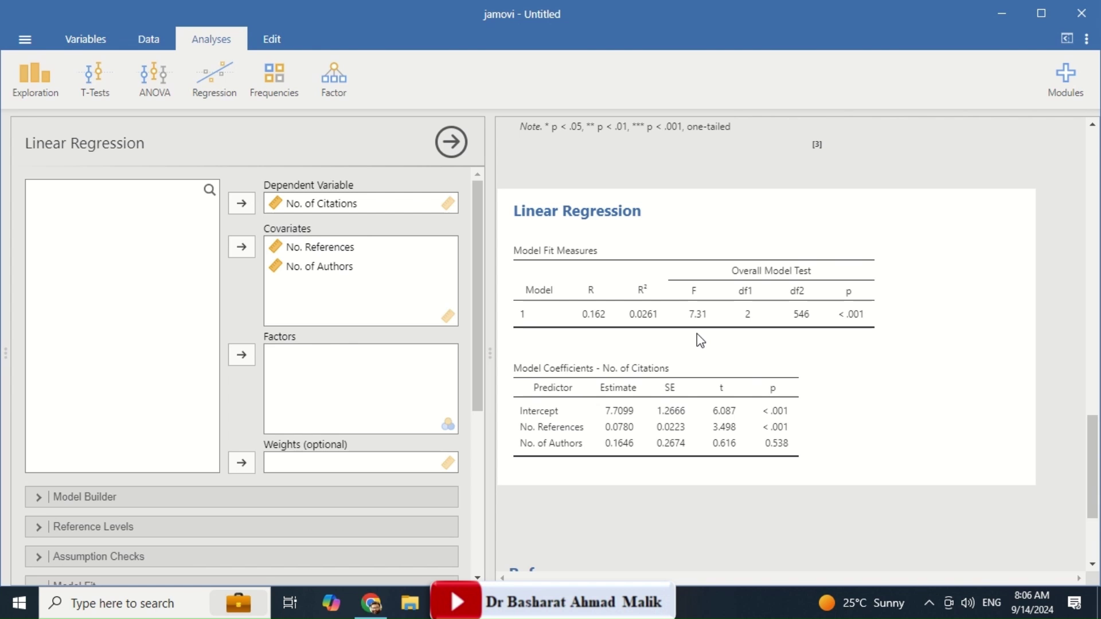
mouse_move(582, 15)
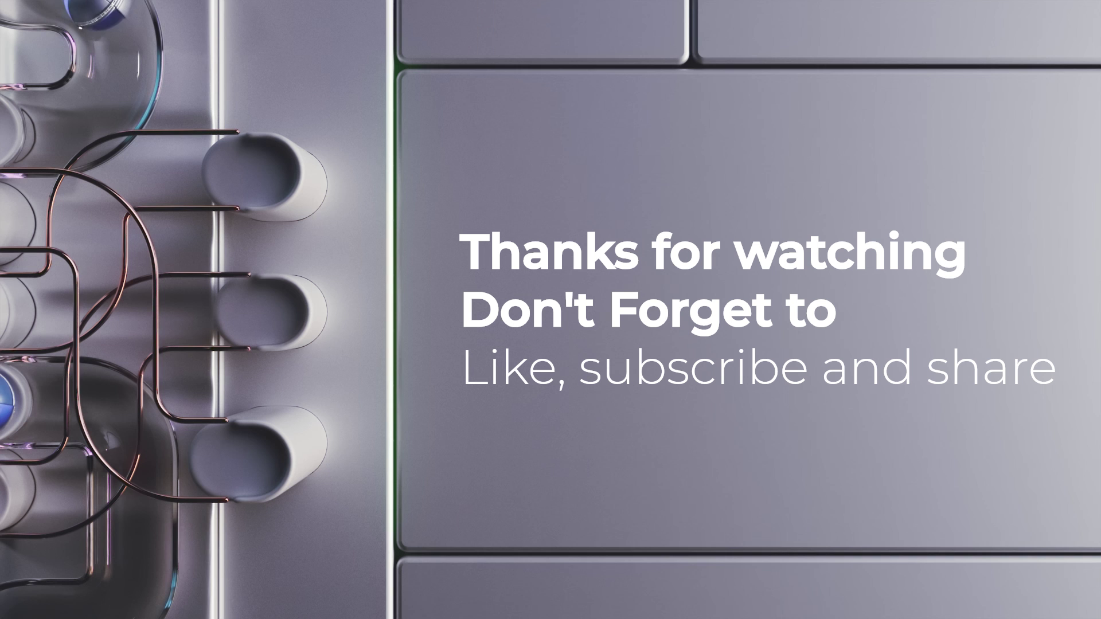